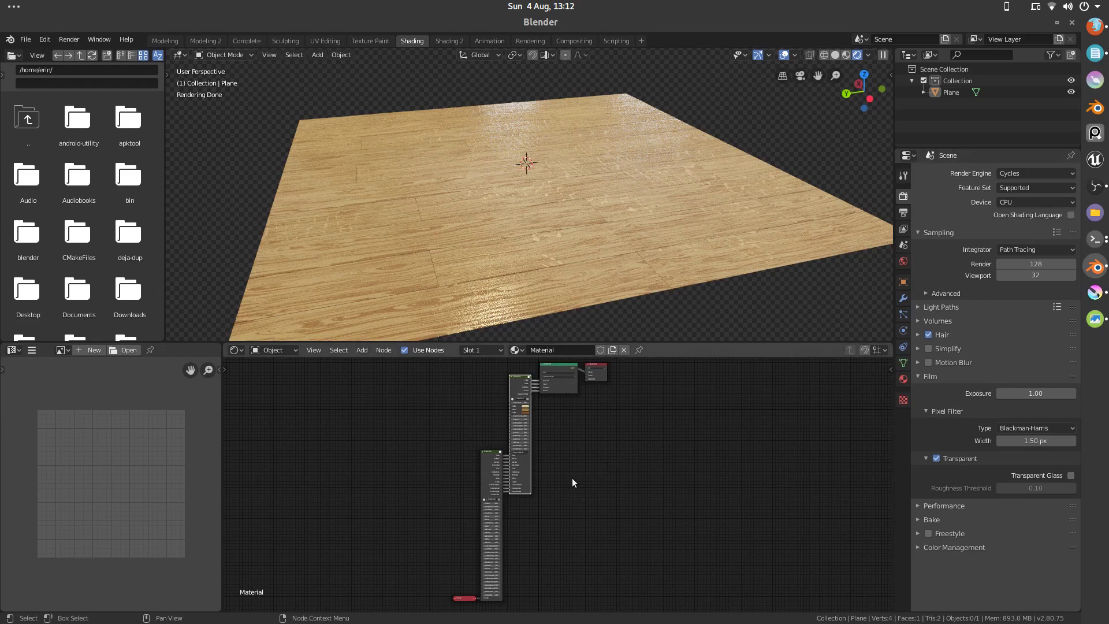
Step: Scroll through the Timber Config node to review its lower inputs
{"action": "scroll", "coordinate": [597, 438], "scroll_direction": "up", "scroll_amount": 7}
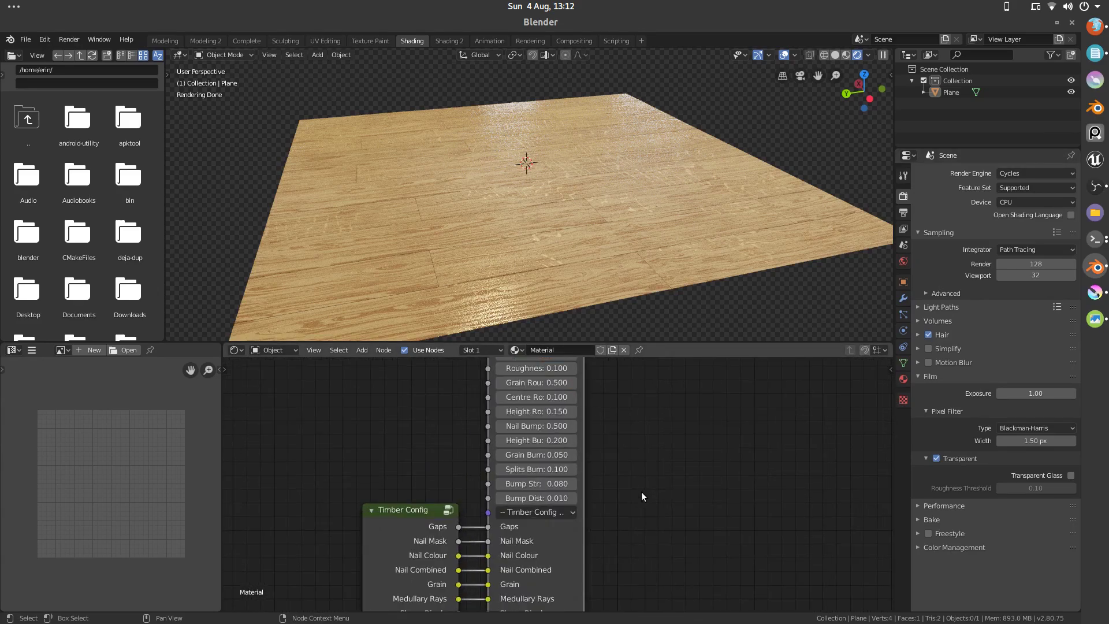
{"action": "scroll", "coordinate": [641, 496], "scroll_direction": "down", "scroll_amount": 3}
{"action": "middle_click_drag", "start_coordinate": [691, 507], "coordinate": [678, 411]}
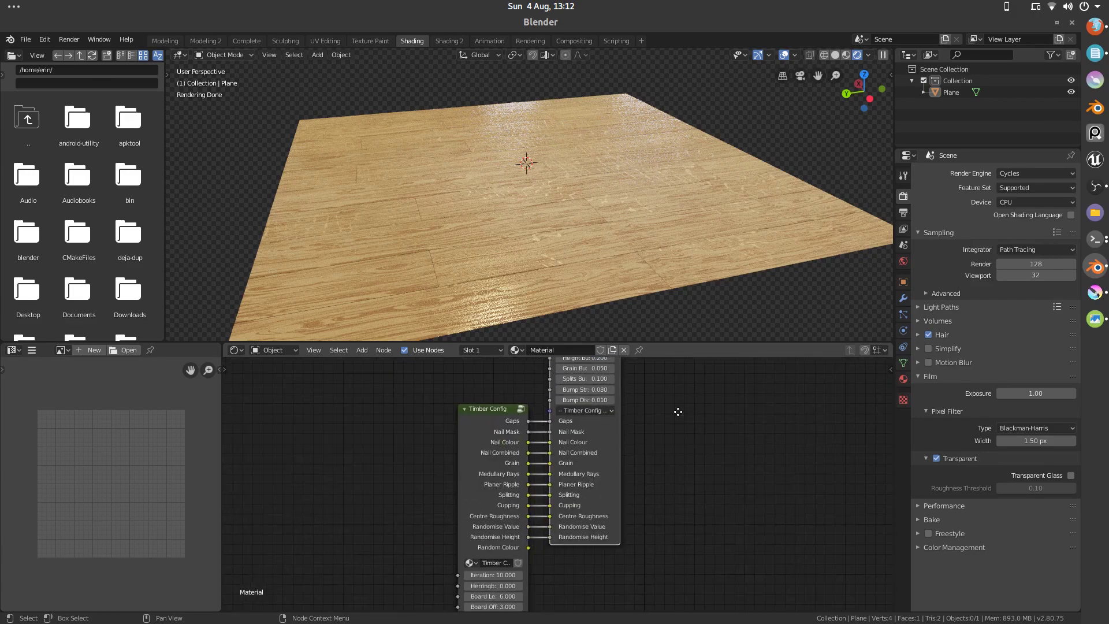
{"action": "scroll", "coordinate": [678, 411], "scroll_direction": "down", "scroll_amount": 10, "text": "shift"}
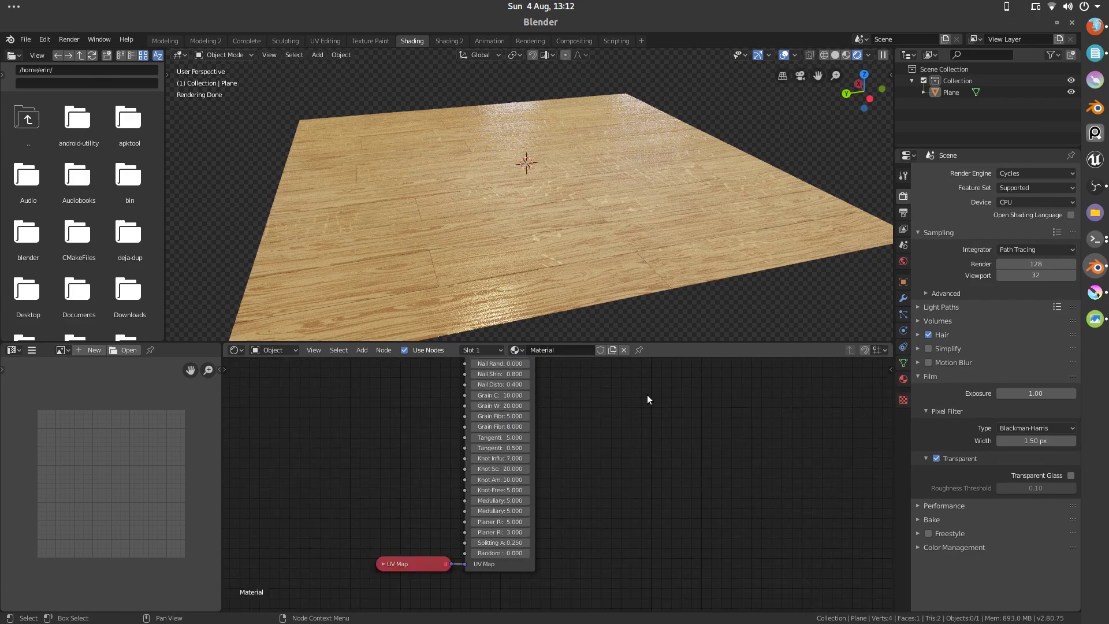
{"action": "scroll", "coordinate": [647, 394], "scroll_direction": "down", "scroll_amount": 15, "text": "shift"}
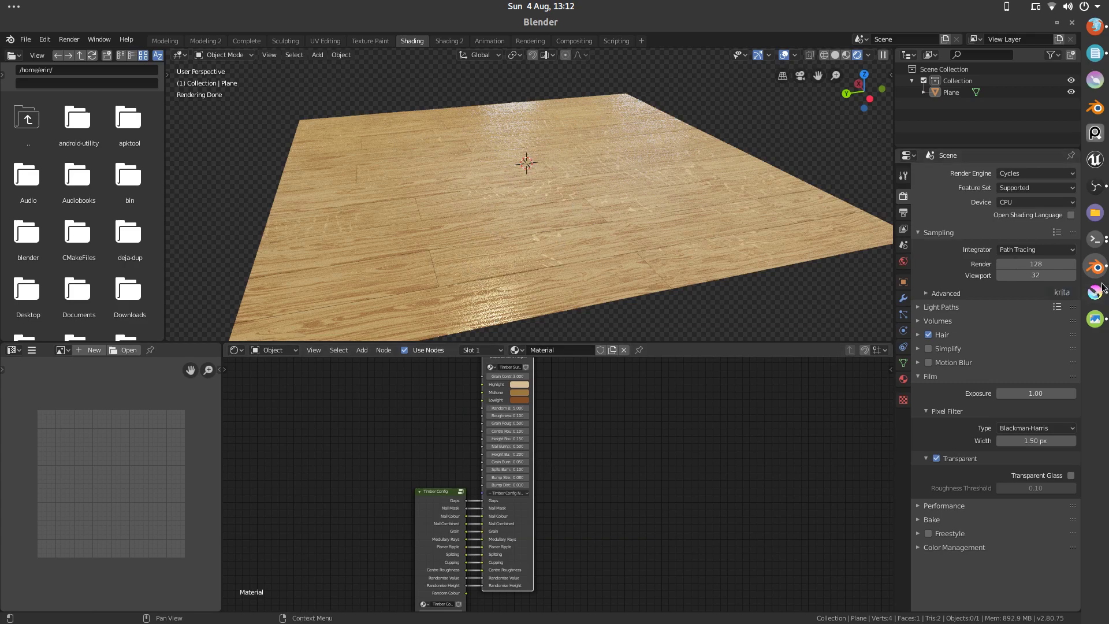
Step: Browse the reference wood renders in the image viewer for comparison, then close it
{"action": "left_click", "coordinate": [1096, 319]}
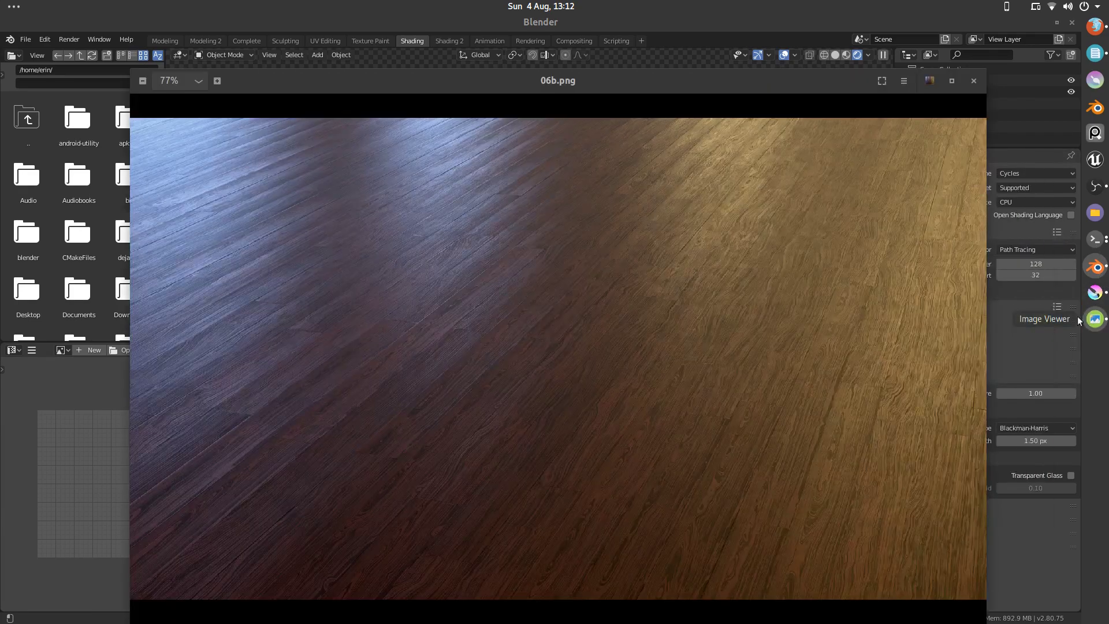
{"action": "left_click", "coordinate": [966, 360]}
{"action": "left_click", "coordinate": [966, 359]}
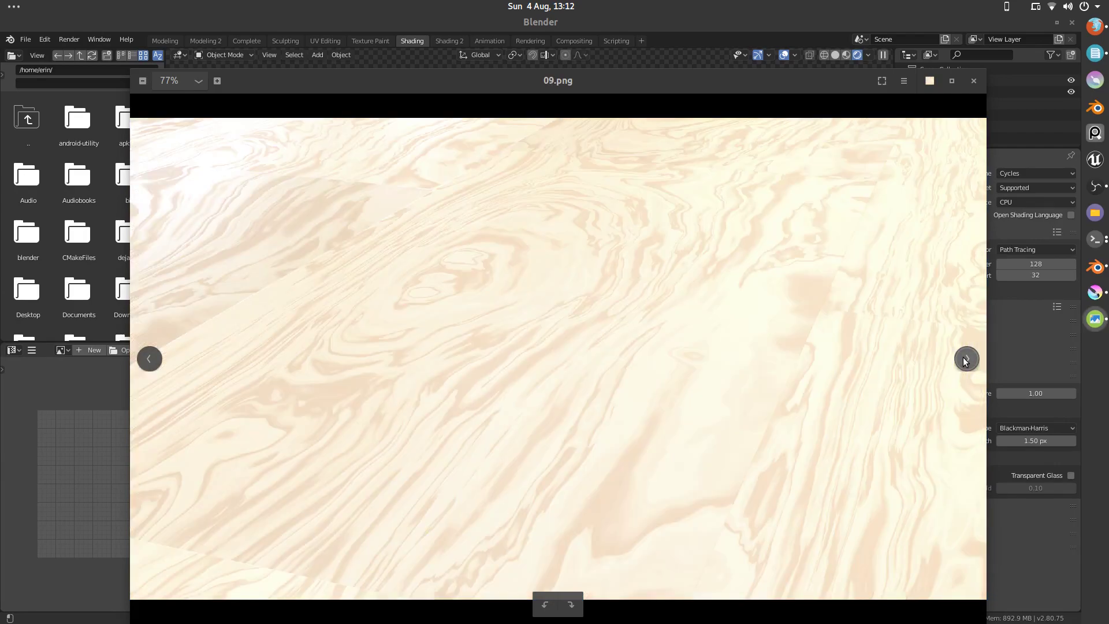
{"action": "left_click", "coordinate": [966, 359]}
{"action": "left_click", "coordinate": [965, 360]}
{"action": "left_click", "coordinate": [966, 359]}
{"action": "left_click", "coordinate": [966, 359]}
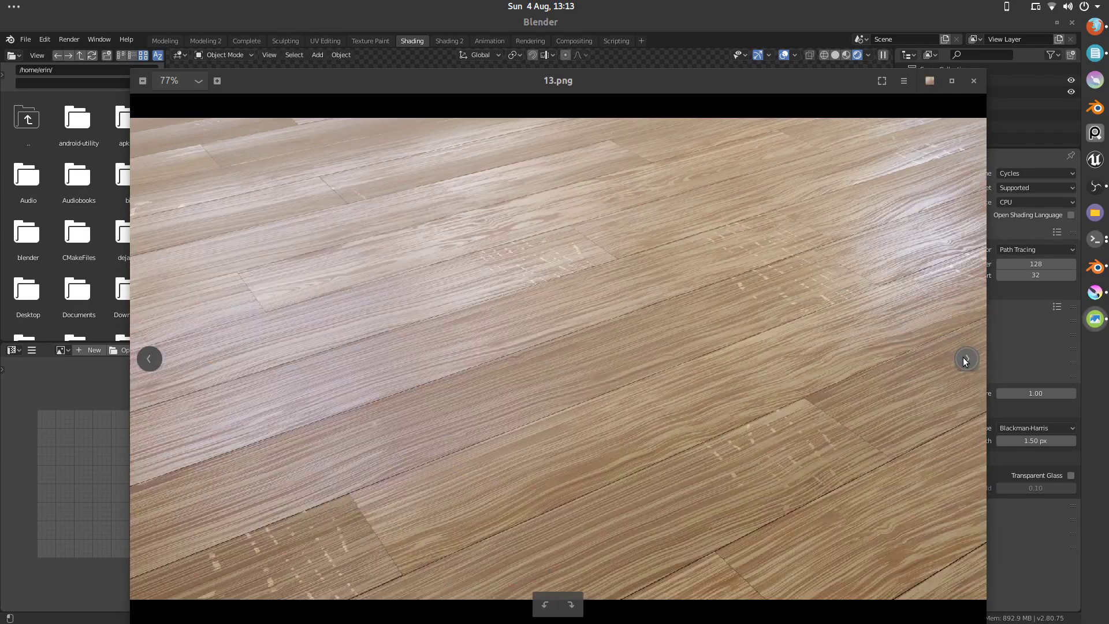
{"action": "left_click", "coordinate": [966, 360]}
{"action": "left_click", "coordinate": [966, 360]}
{"action": "left_click", "coordinate": [966, 360]}
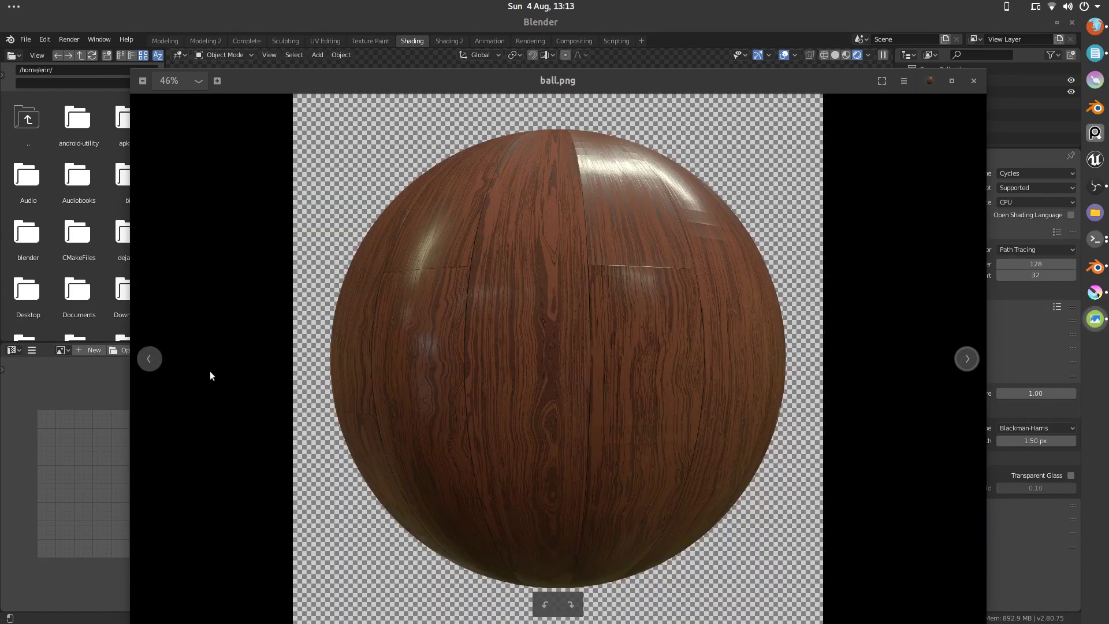
{"action": "left_click", "coordinate": [149, 358]}
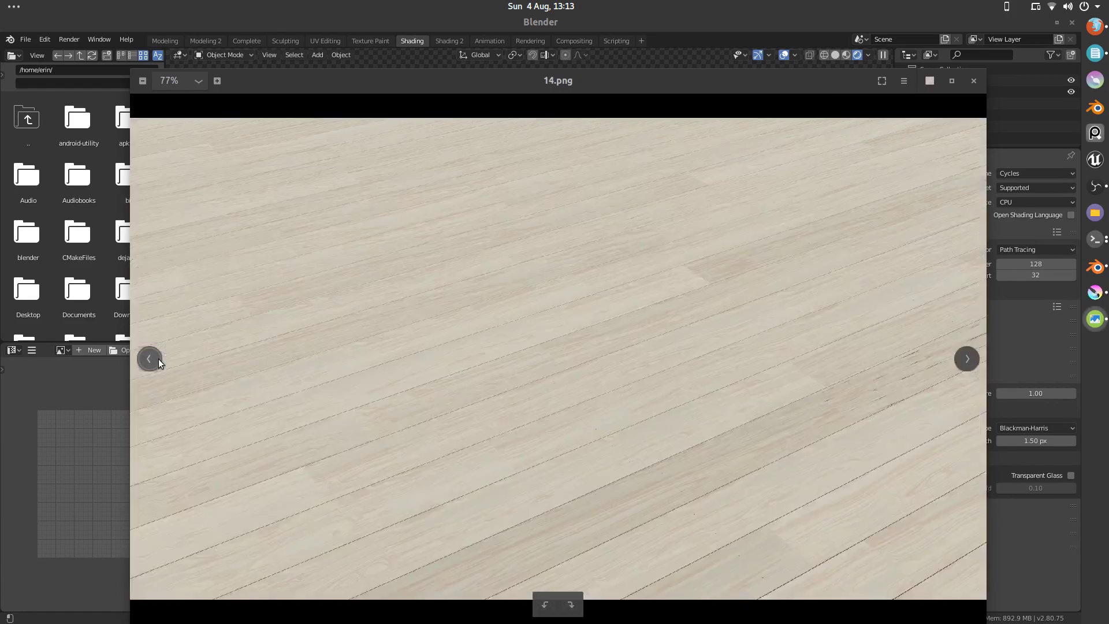
{"action": "left_click", "coordinate": [699, 23]}
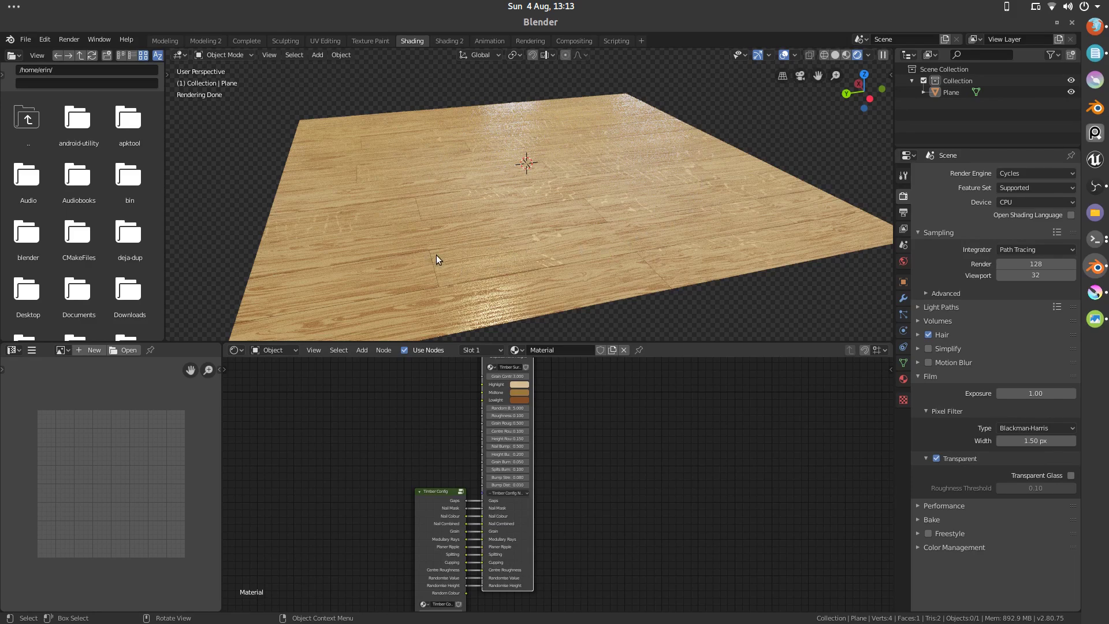
Step: Inspect inside the Timber Config and Timber Surface groups, returning to the top-level material
{"action": "scroll", "coordinate": [540, 423], "scroll_direction": "down", "scroll_amount": 3}
{"action": "middle_click_drag", "start_coordinate": [608, 451], "coordinate": [613, 382]}
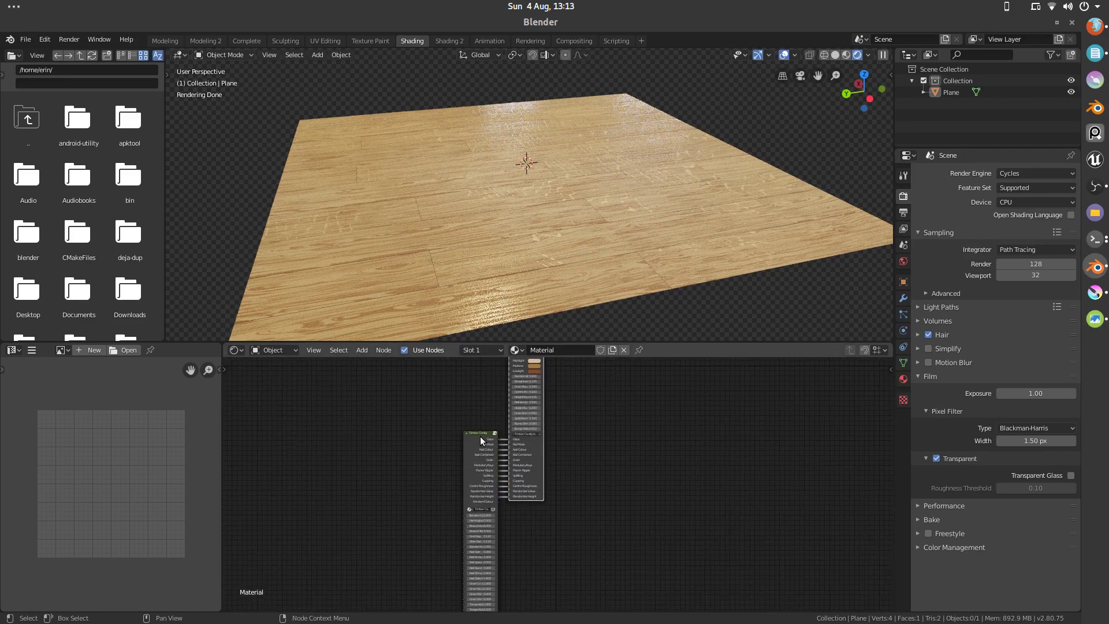
{"action": "key", "text": "Tab"}
{"action": "scroll", "coordinate": [672, 415], "scroll_direction": "down", "scroll_amount": 3}
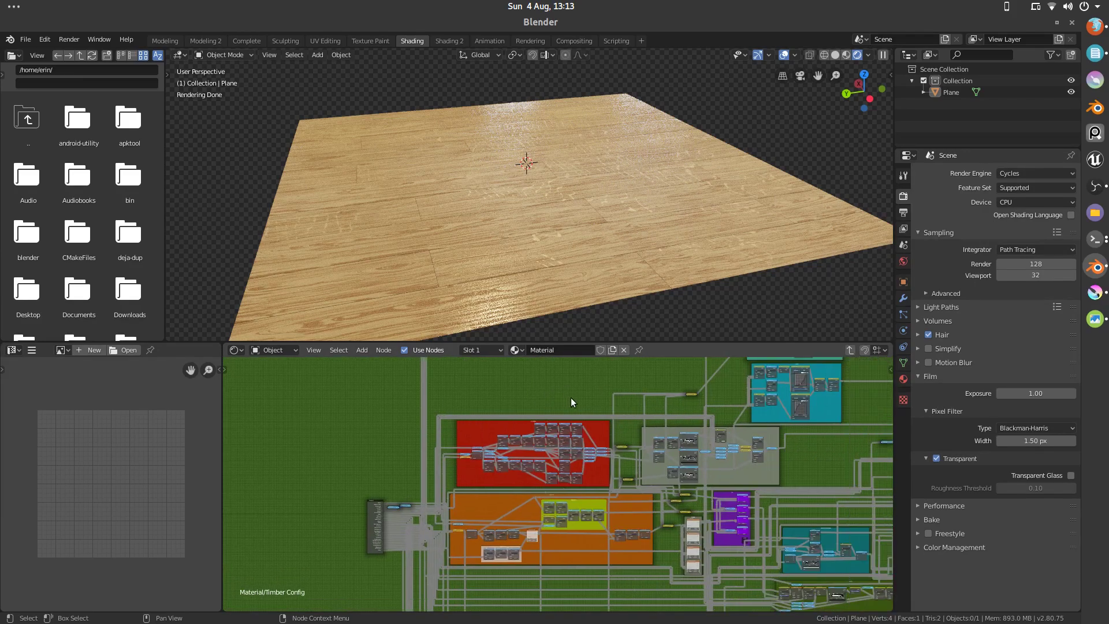
{"action": "scroll", "coordinate": [571, 402], "scroll_direction": "down", "scroll_amount": 5}
{"action": "key", "text": "Tab"}
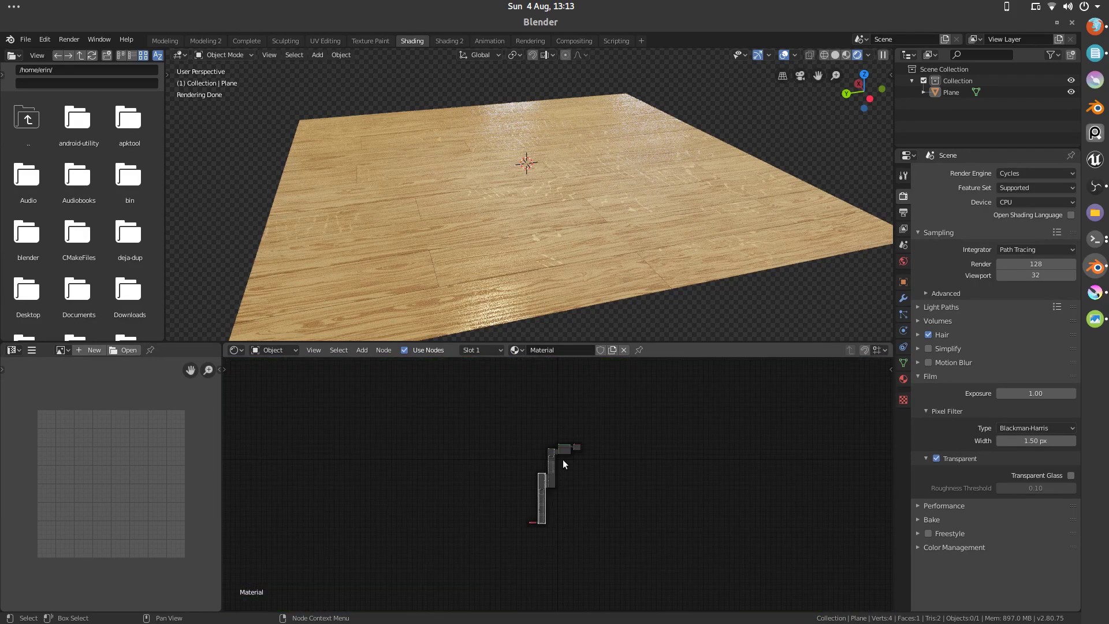
{"action": "key", "text": "Tab"}
{"action": "scroll", "coordinate": [588, 443], "scroll_direction": "up", "scroll_amount": 2}
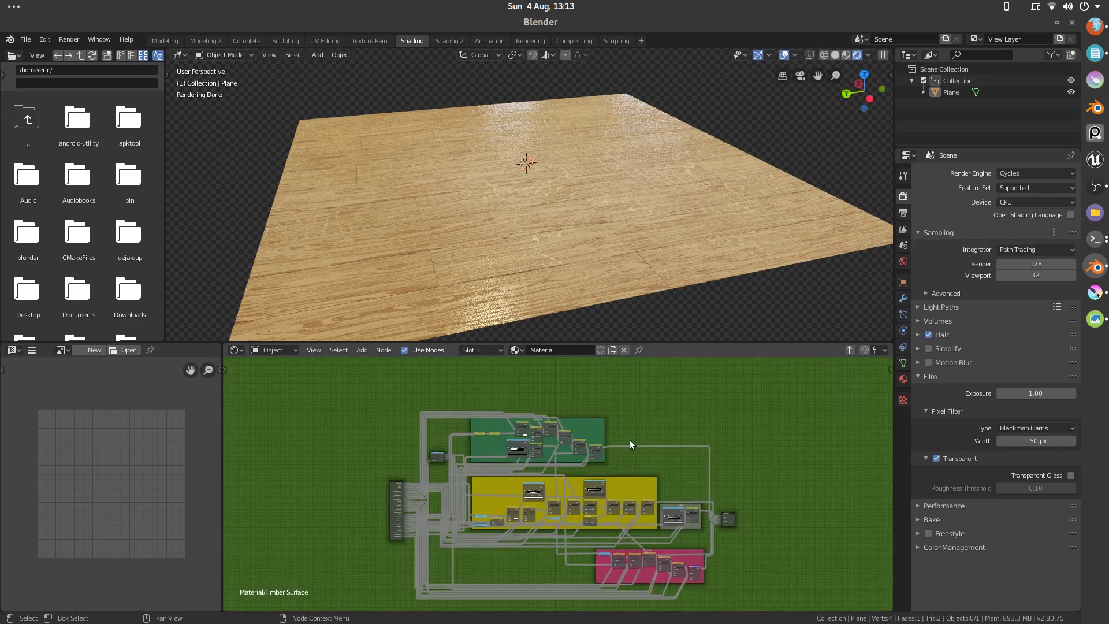
{"action": "key", "text": "Tab"}
{"action": "scroll", "coordinate": [621, 433], "scroll_direction": "up", "scroll_amount": 3}
{"action": "middle_click_drag", "start_coordinate": [625, 404], "coordinate": [576, 441]}
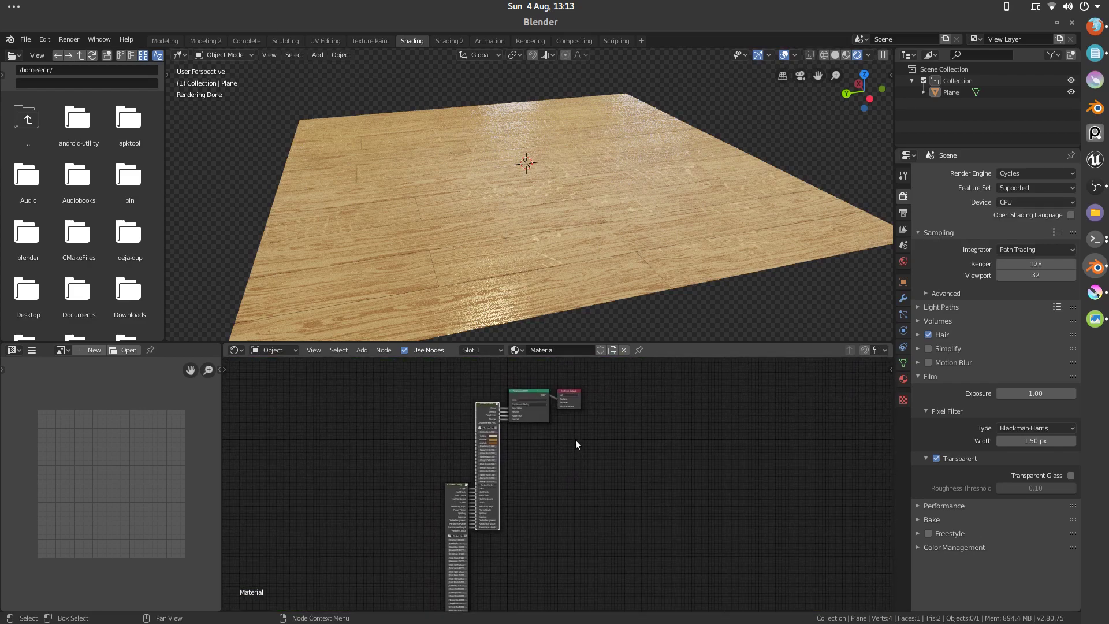
{"action": "scroll", "coordinate": [567, 440], "scroll_direction": "up", "scroll_amount": 5}
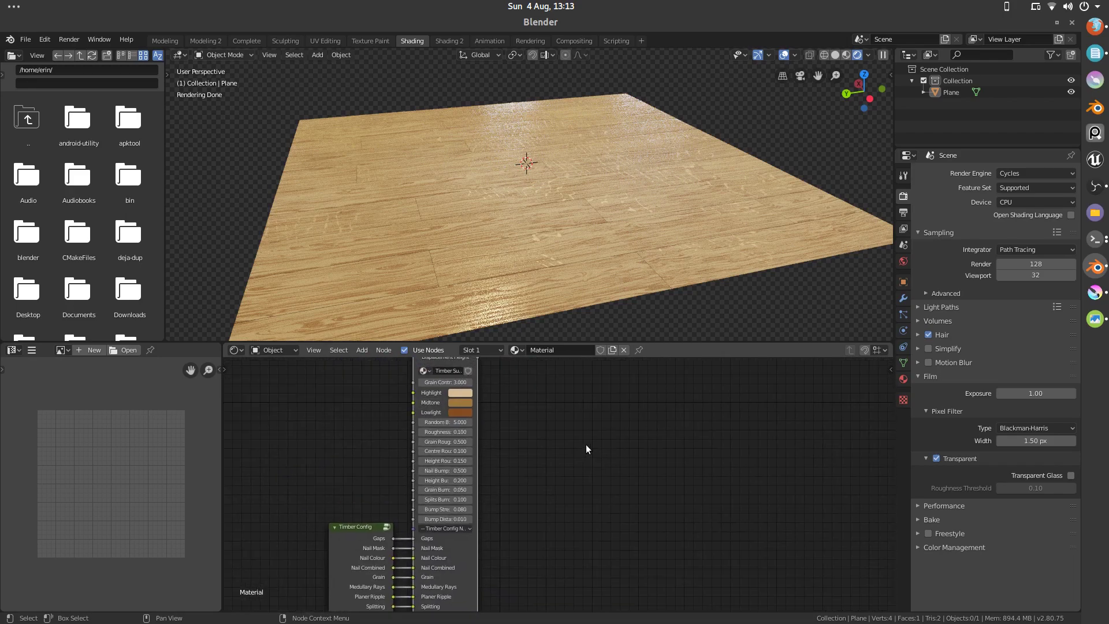
Step: Bring up the Add menu with its Texture node submenu showing
{"action": "key", "text": "shift+a"}
{"action": "mouse_move", "coordinate": [557, 452]}
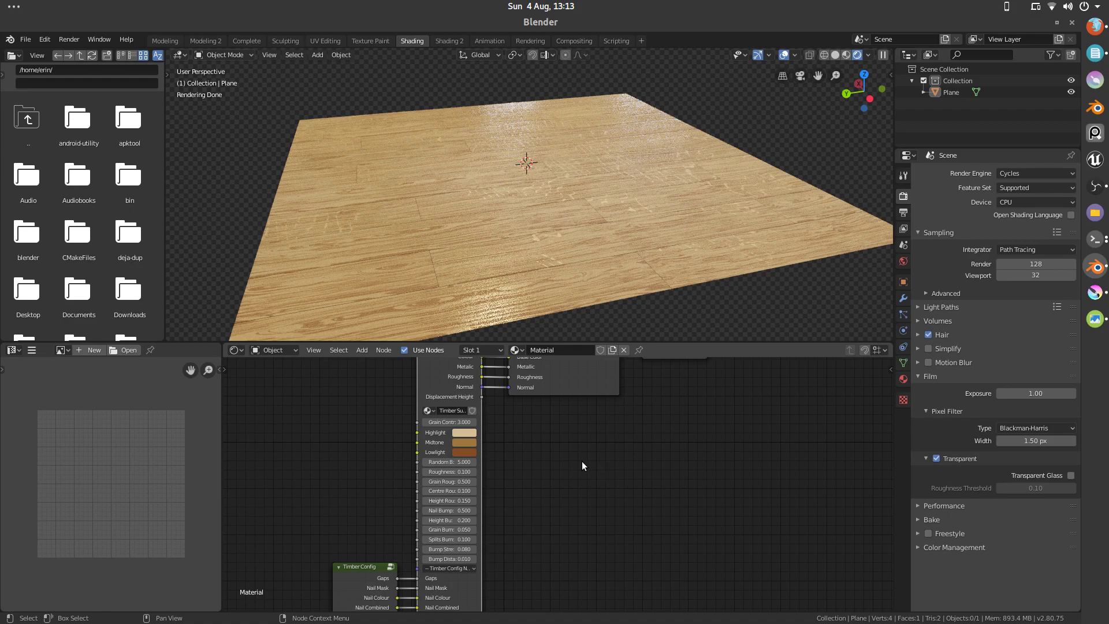
{"action": "scroll", "coordinate": [582, 461], "scroll_direction": "down", "scroll_amount": 4}
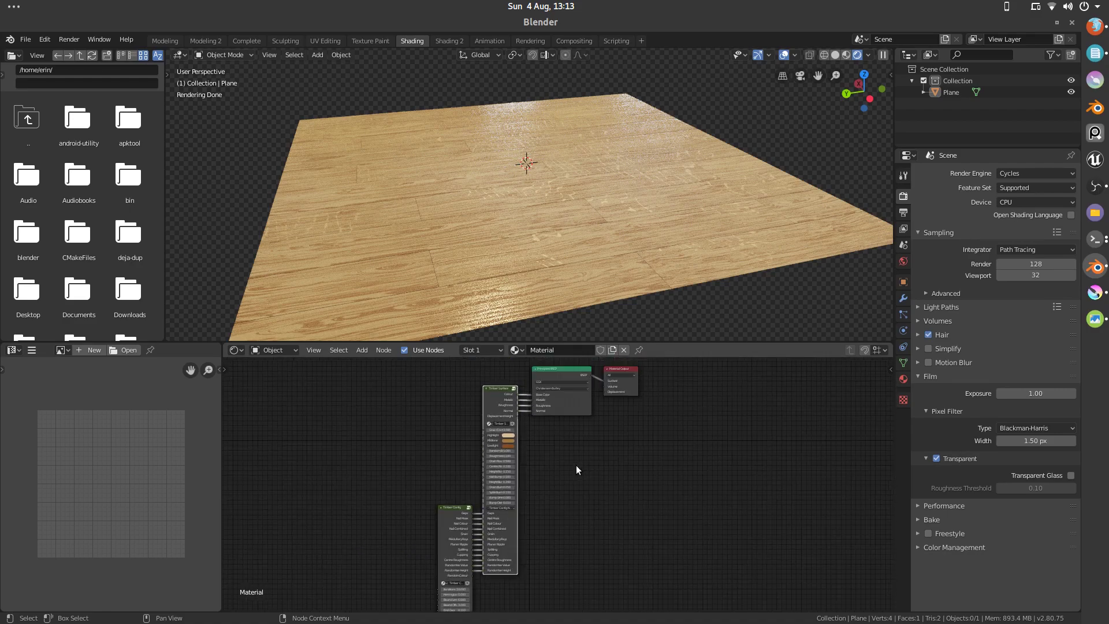
{"action": "scroll", "coordinate": [552, 431], "scroll_direction": "down", "scroll_amount": 1}
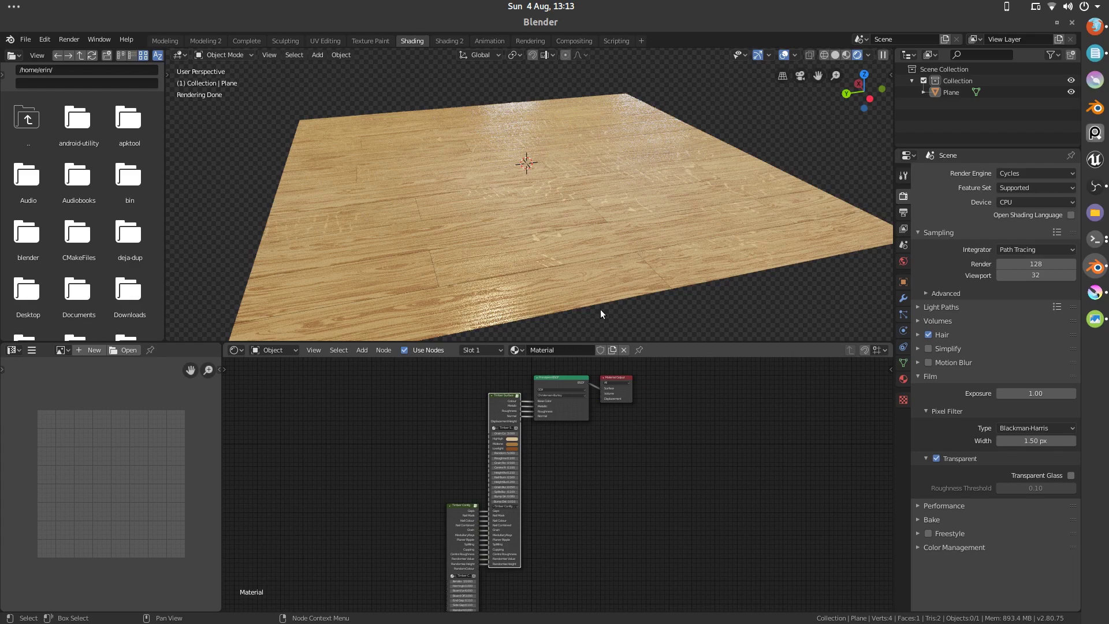
{"action": "scroll", "coordinate": [554, 474], "scroll_direction": "up", "scroll_amount": 3}
Step: Add an Image Texture node to the wood material and place it
{"action": "key", "text": "shift+a"}
{"action": "mouse_move", "coordinate": [559, 418]}
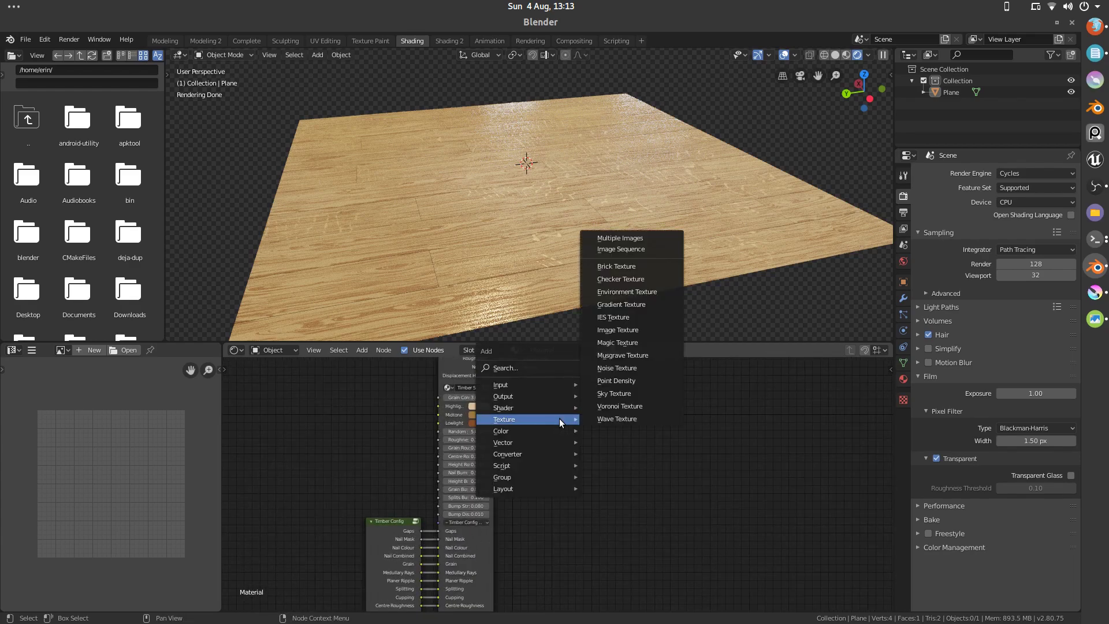
{"action": "left_click", "coordinate": [619, 330]}
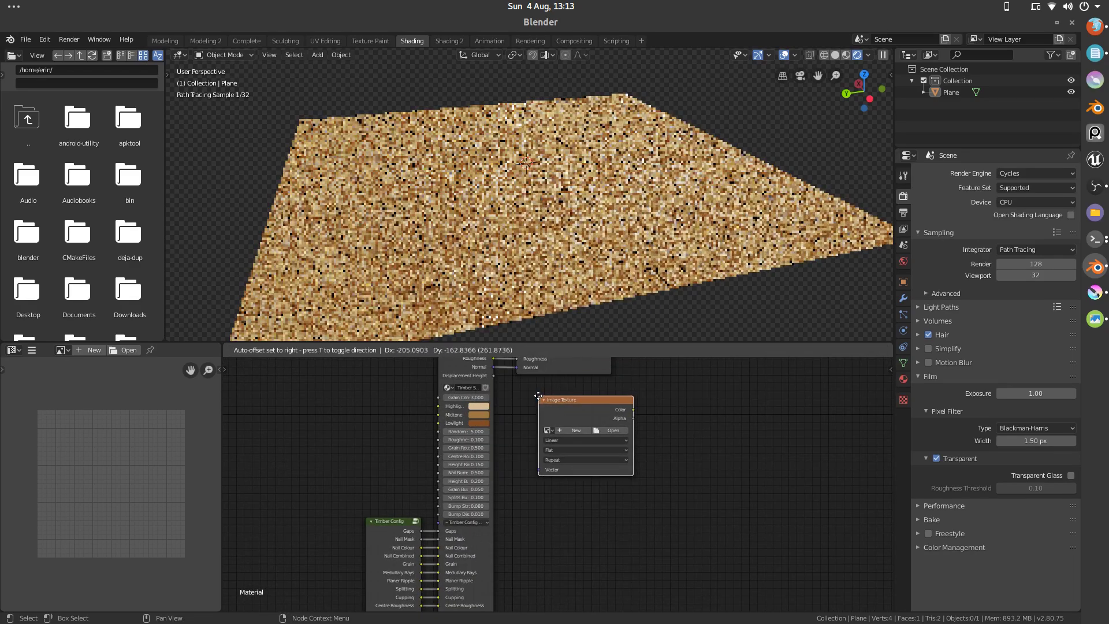
{"action": "left_click", "coordinate": [520, 393]}
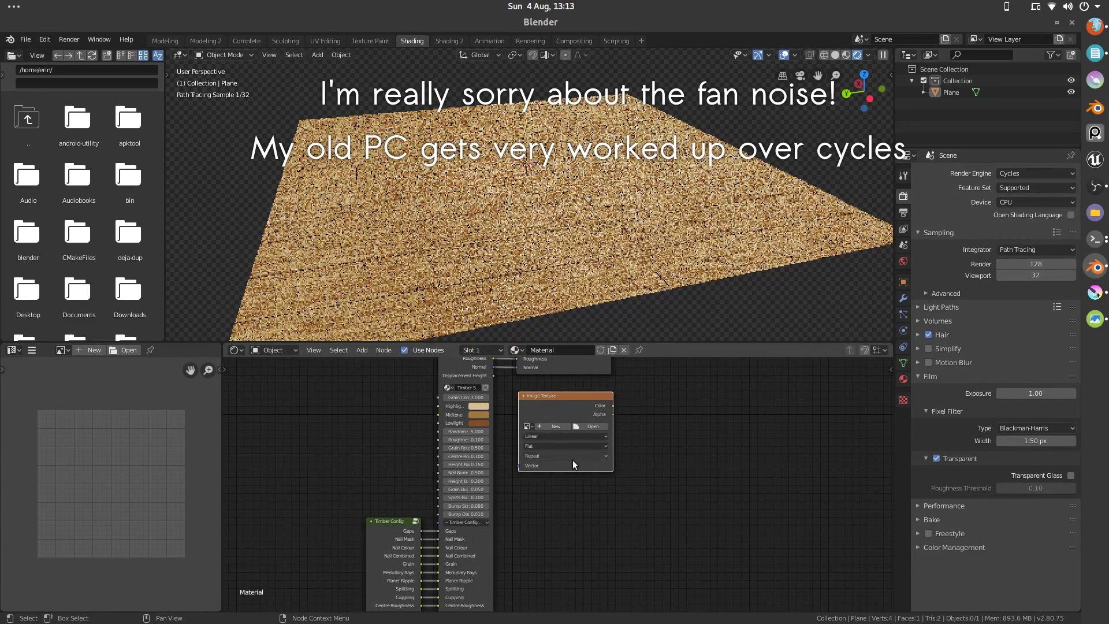
{"action": "scroll", "coordinate": [569, 461], "scroll_direction": "up", "scroll_amount": 2}
{"action": "scroll", "coordinate": [563, 463], "scroll_direction": "up", "scroll_amount": 3, "text": "shift"}
Step: Create a new blank 1024×1024 image named Diffuse on the node, with Alpha off
{"action": "left_click", "coordinate": [544, 442]}
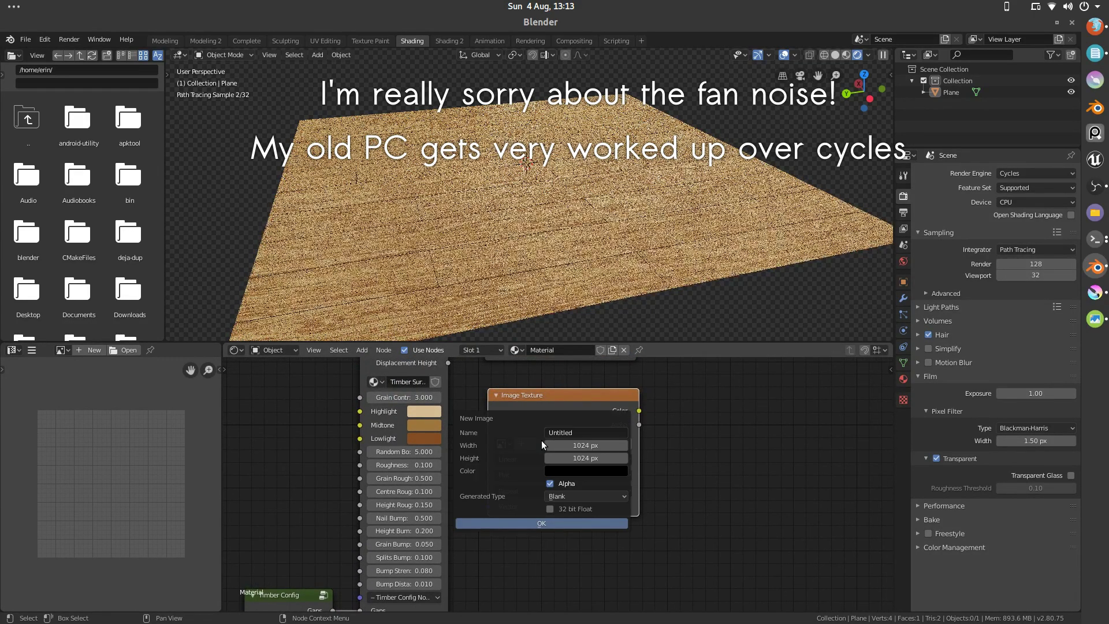
{"action": "type", "text": "Diffuse"}
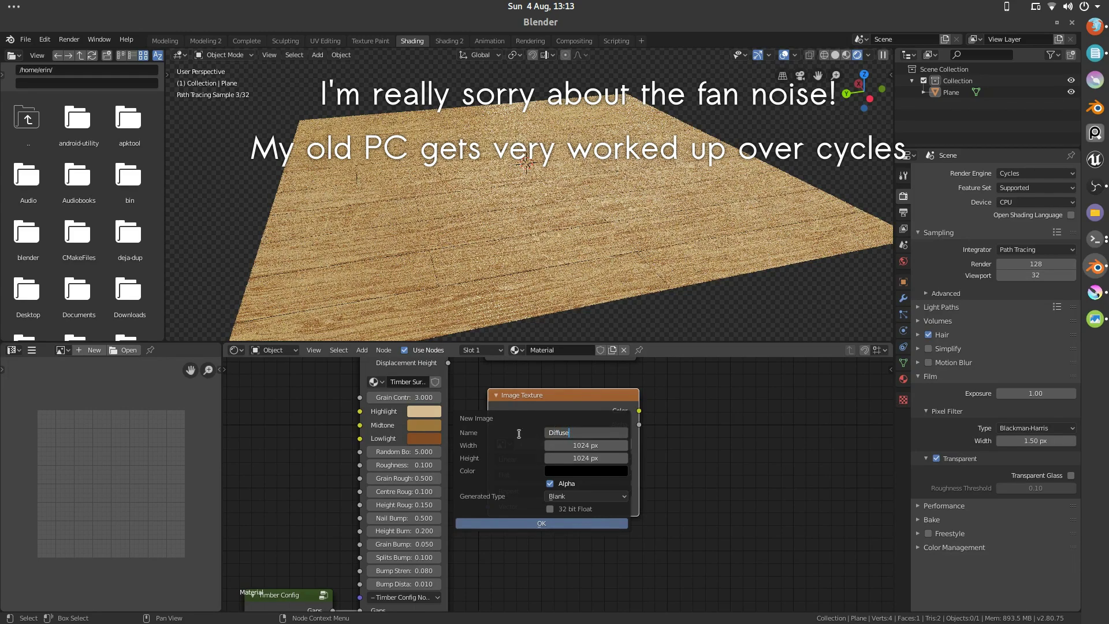
{"action": "left_click", "coordinate": [522, 434]}
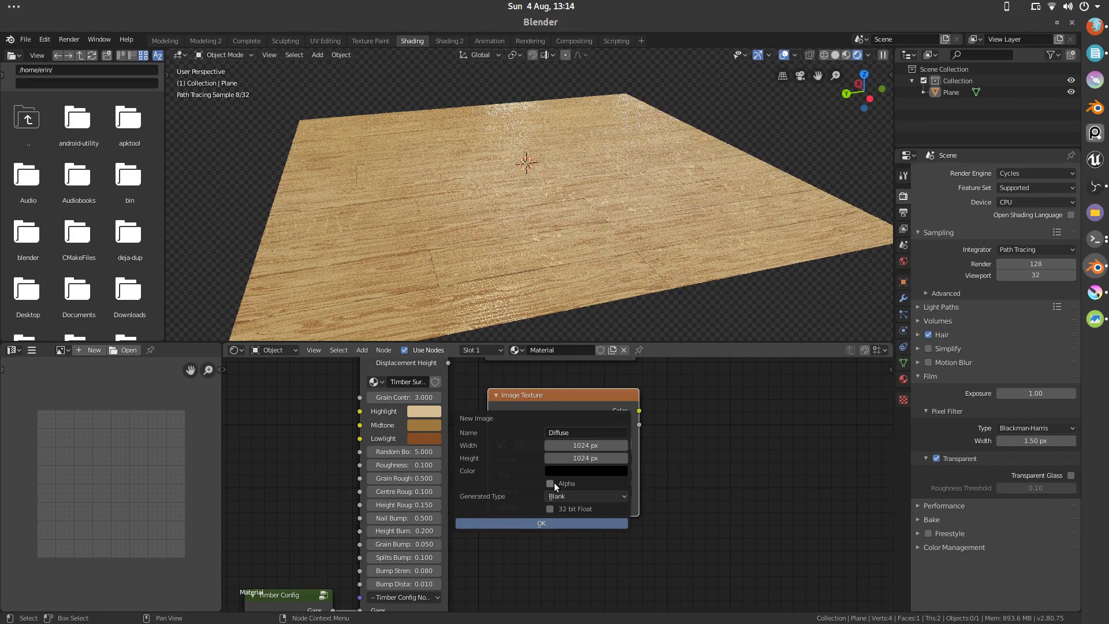
{"action": "left_click", "coordinate": [536, 521]}
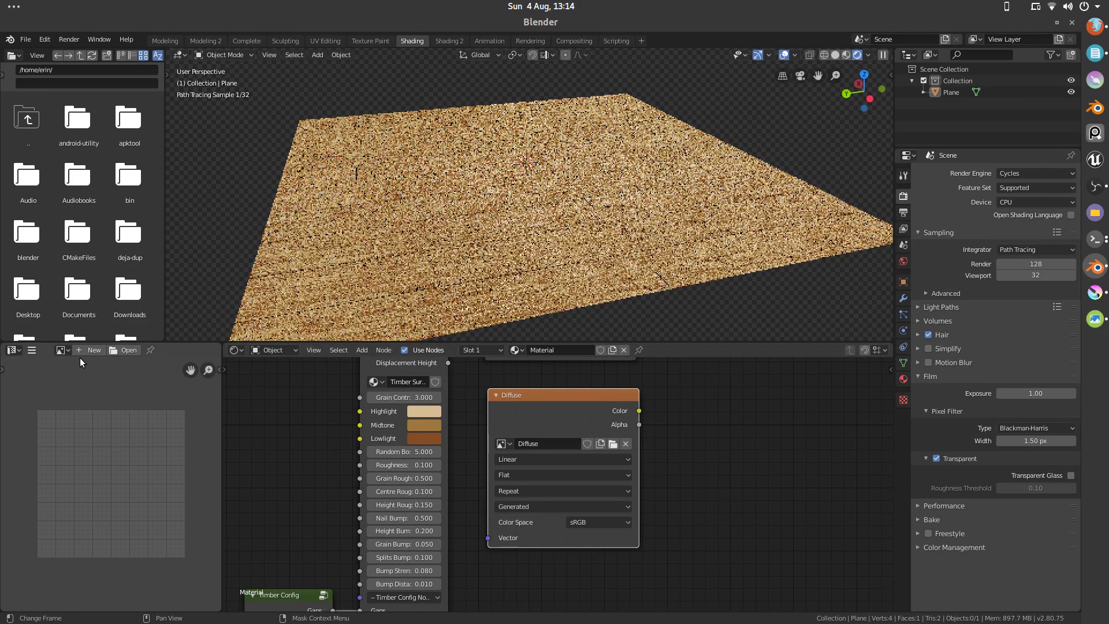
Step: Load the Diffuse image into the lower-left Image Editor, fit it to view, and activate the Diffuse texture node
{"action": "left_click", "coordinate": [11, 350]}
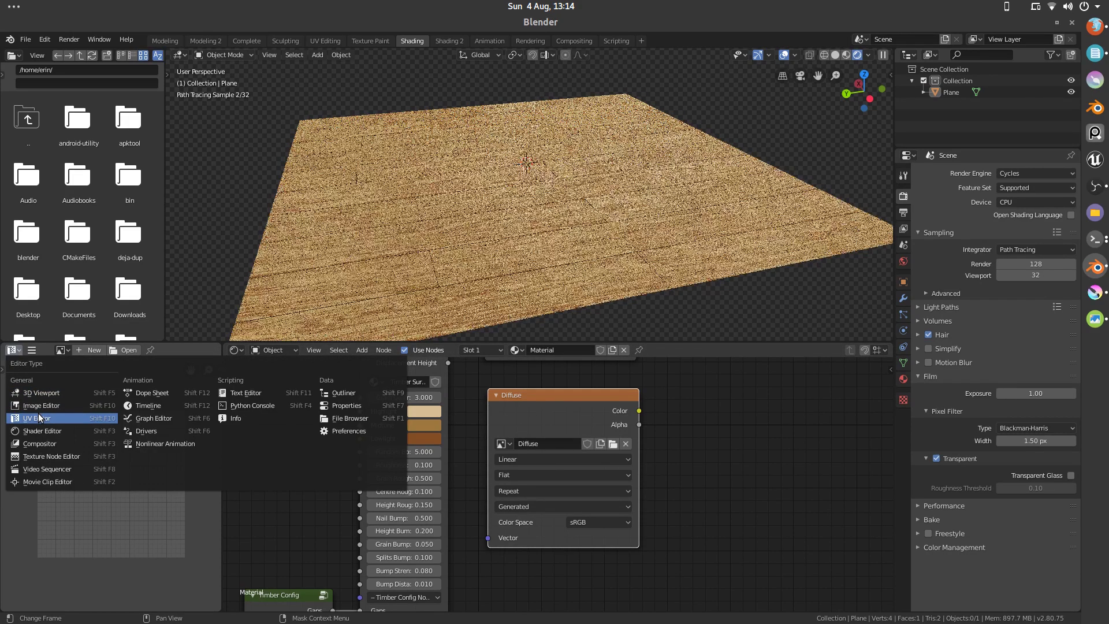
{"action": "left_click", "coordinate": [60, 350]}
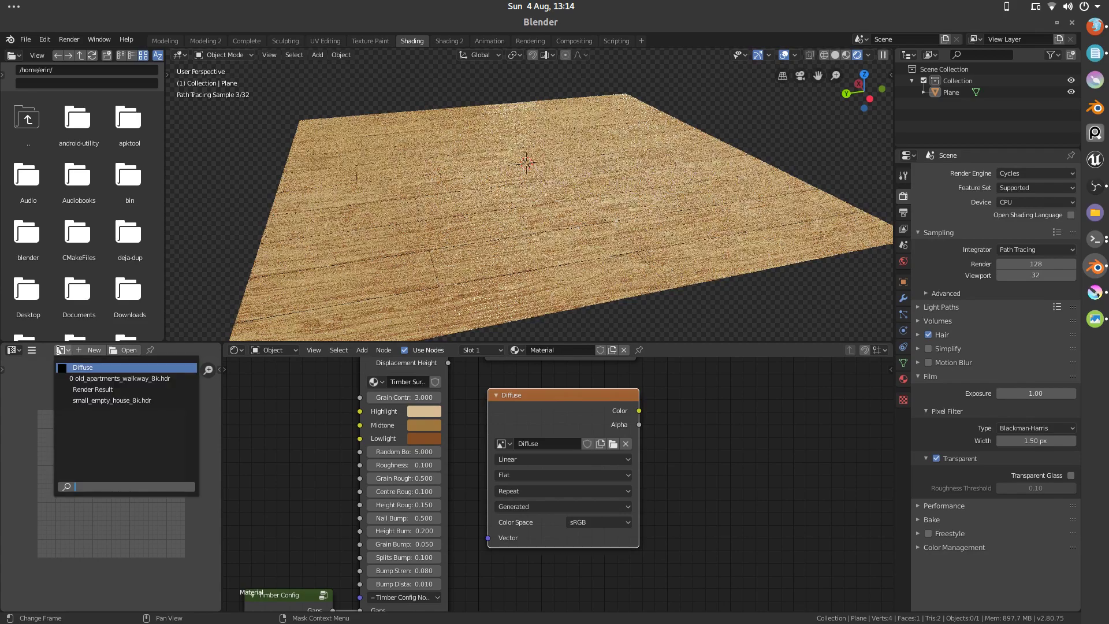
{"action": "left_click", "coordinate": [90, 368]}
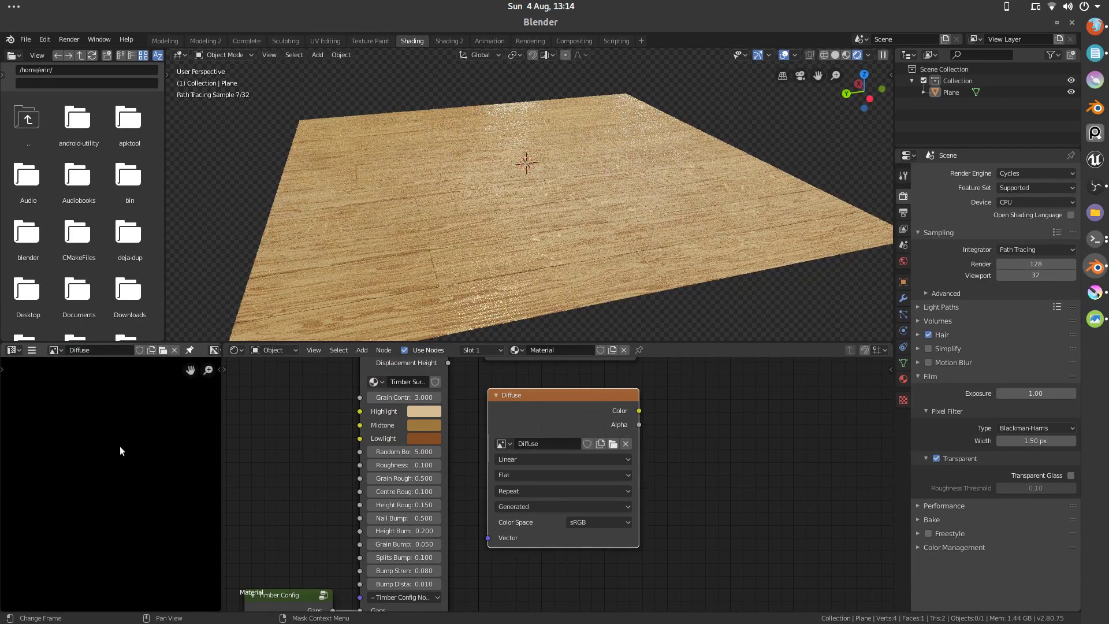
{"action": "key", "text": "Home"}
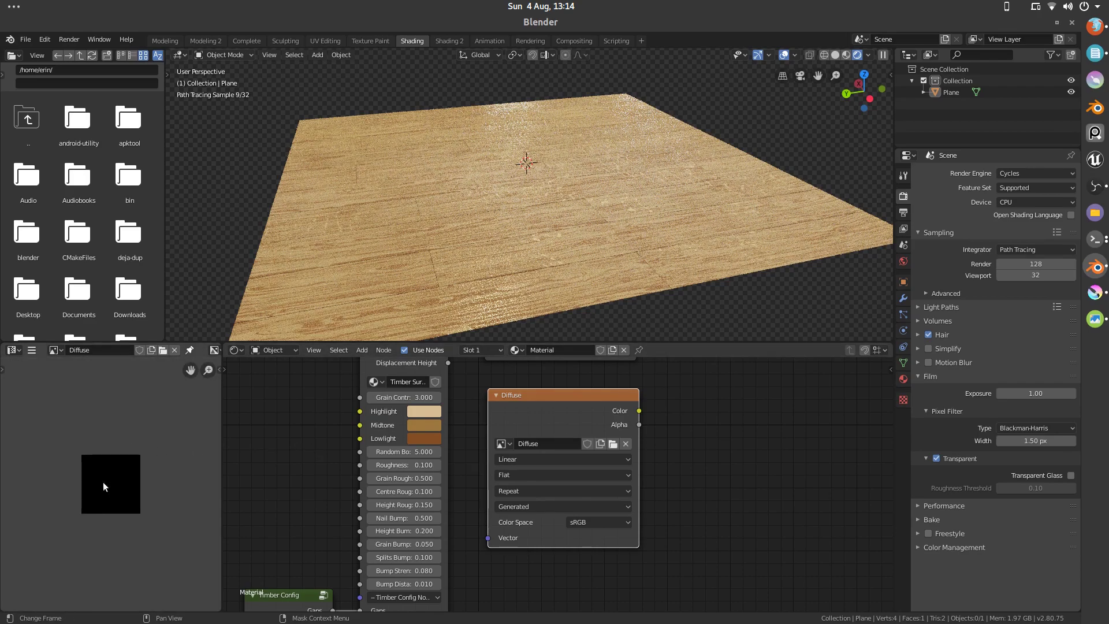
{"action": "scroll", "coordinate": [103, 482], "scroll_direction": "up", "scroll_amount": 5}
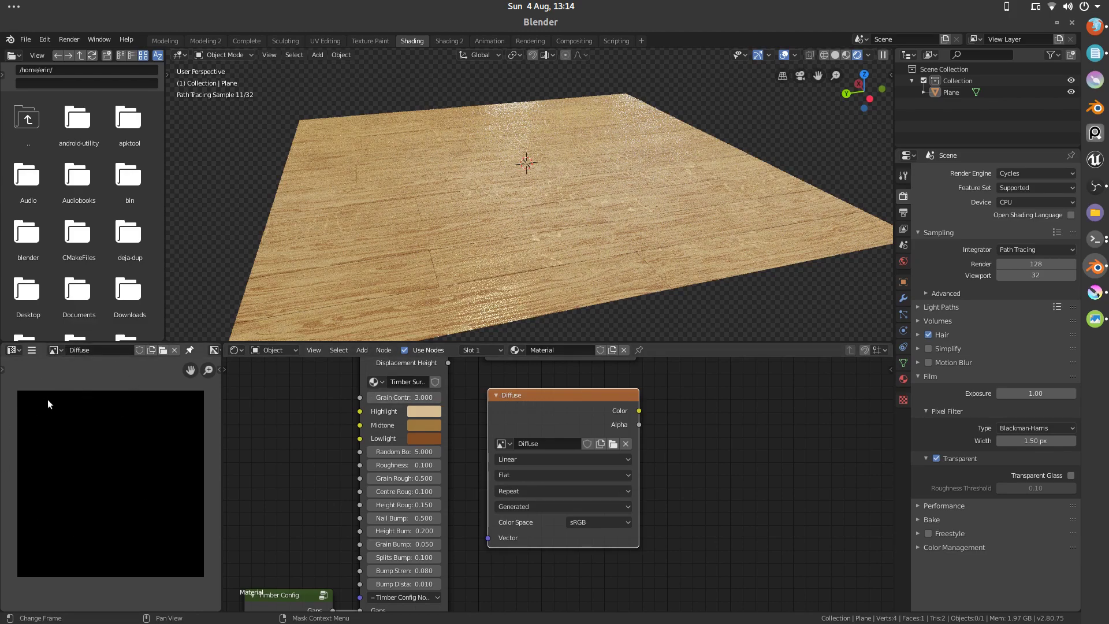
{"action": "mouse_move", "coordinate": [577, 397]}
{"action": "left_mouse_down"}
{"action": "mouse_move", "coordinate": [556, 391]}
{"action": "mouse_move", "coordinate": [574, 401]}
{"action": "left_mouse_up"}
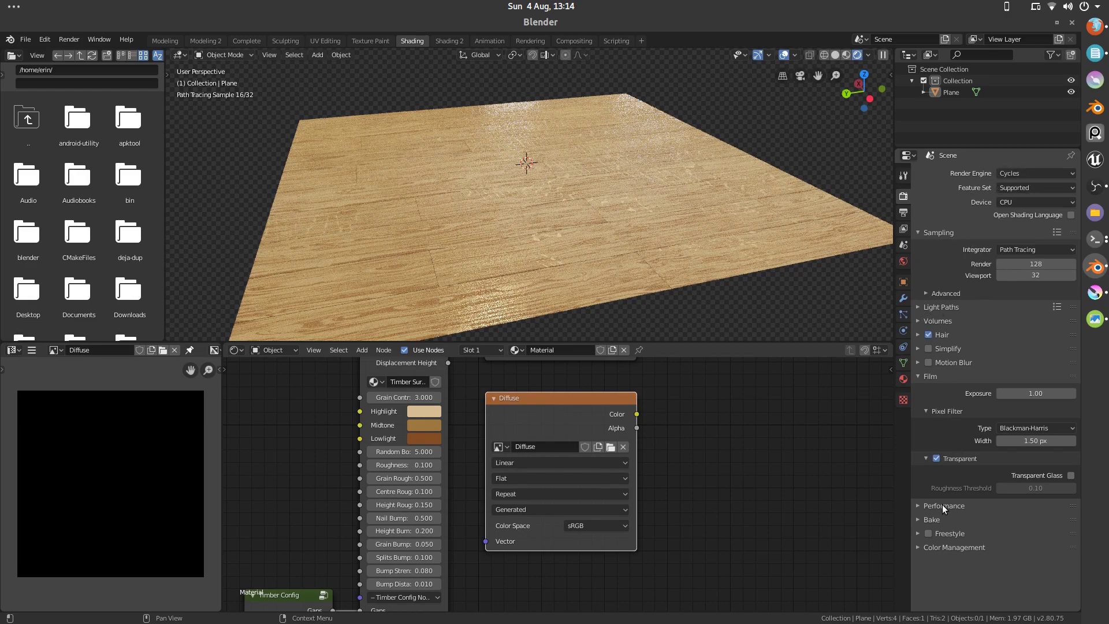
Step: Set Bake Type to Diffuse with Direct and Indirect lighting turned off
{"action": "left_click", "coordinate": [918, 519]}
{"action": "scroll", "coordinate": [942, 504], "scroll_direction": "down", "scroll_amount": 6}
{"action": "scroll", "coordinate": [943, 507], "scroll_direction": "down", "scroll_amount": 1}
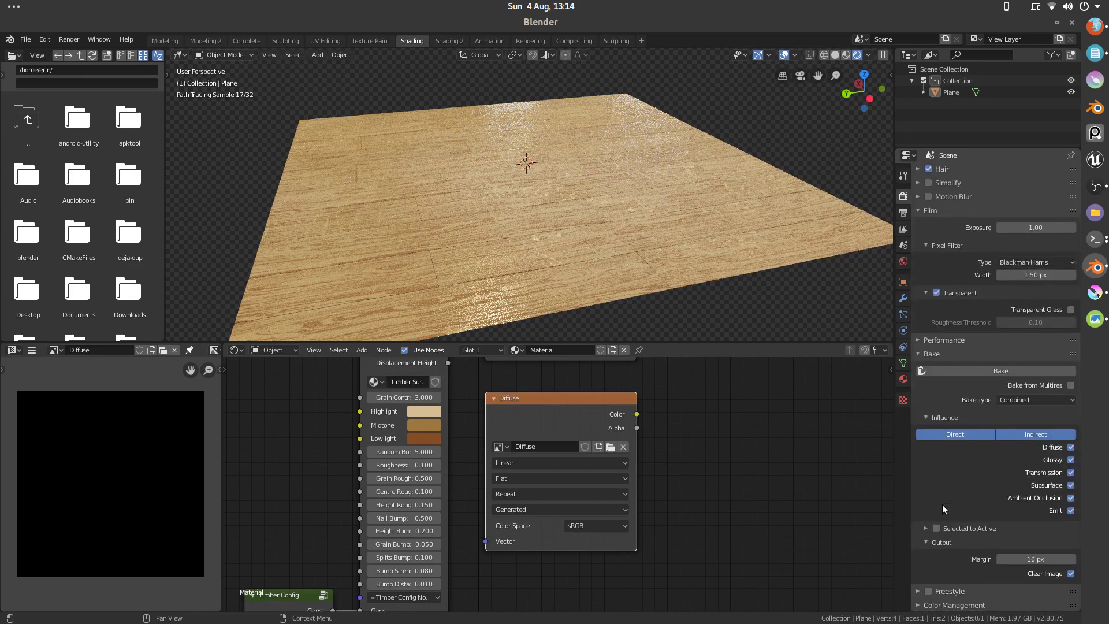
{"action": "left_click", "coordinate": [1019, 400]}
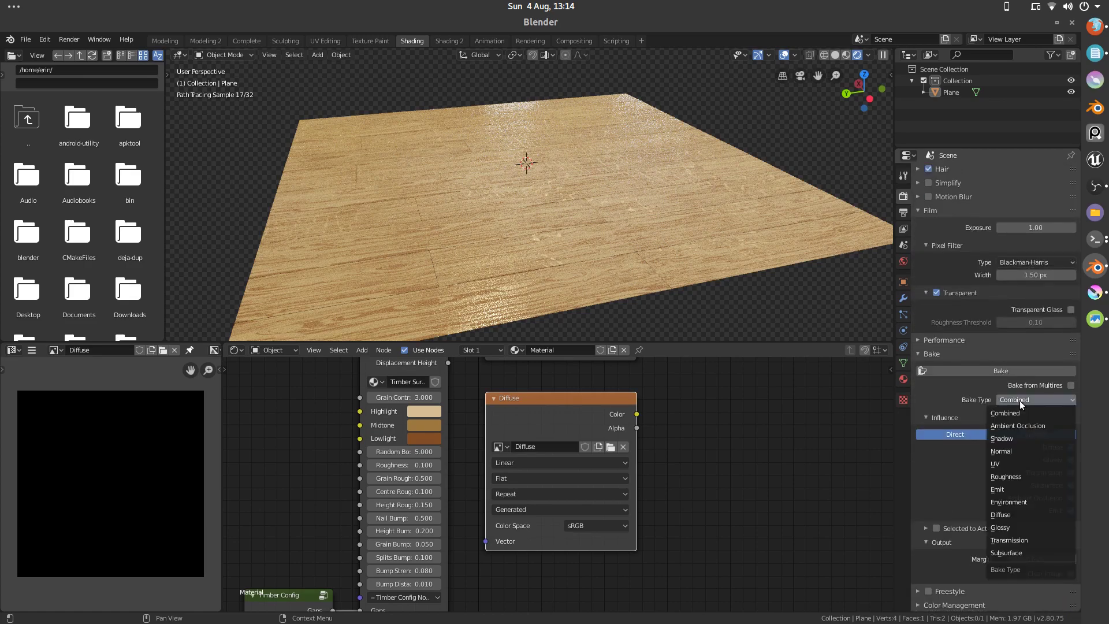
{"action": "left_click", "coordinate": [1021, 515]}
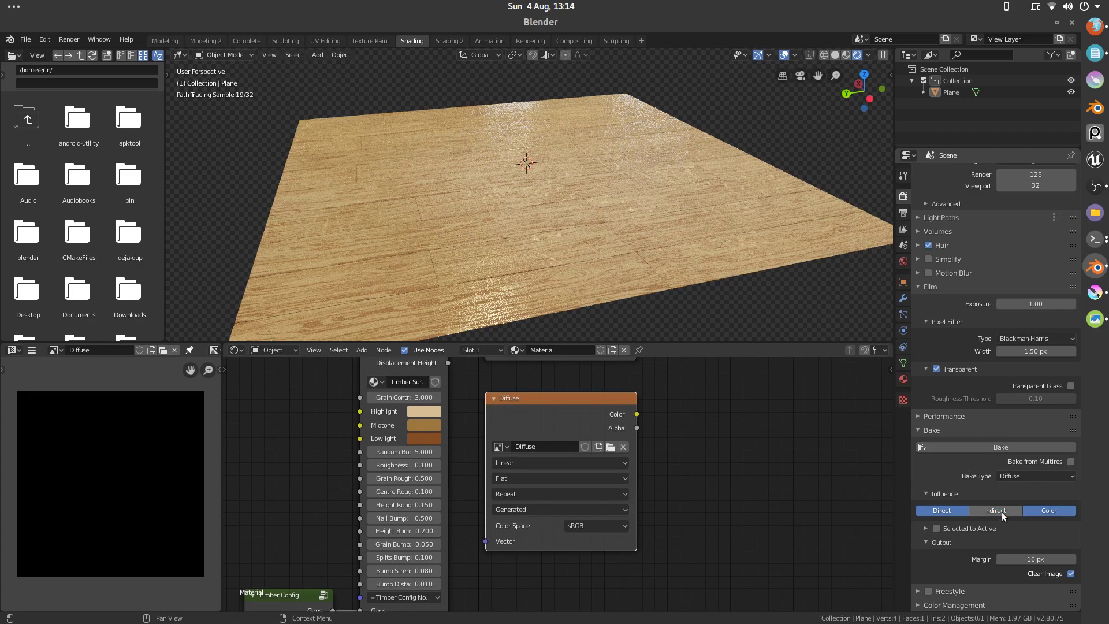
{"action": "left_click", "coordinate": [1002, 512]}
{"action": "left_click", "coordinate": [931, 514]}
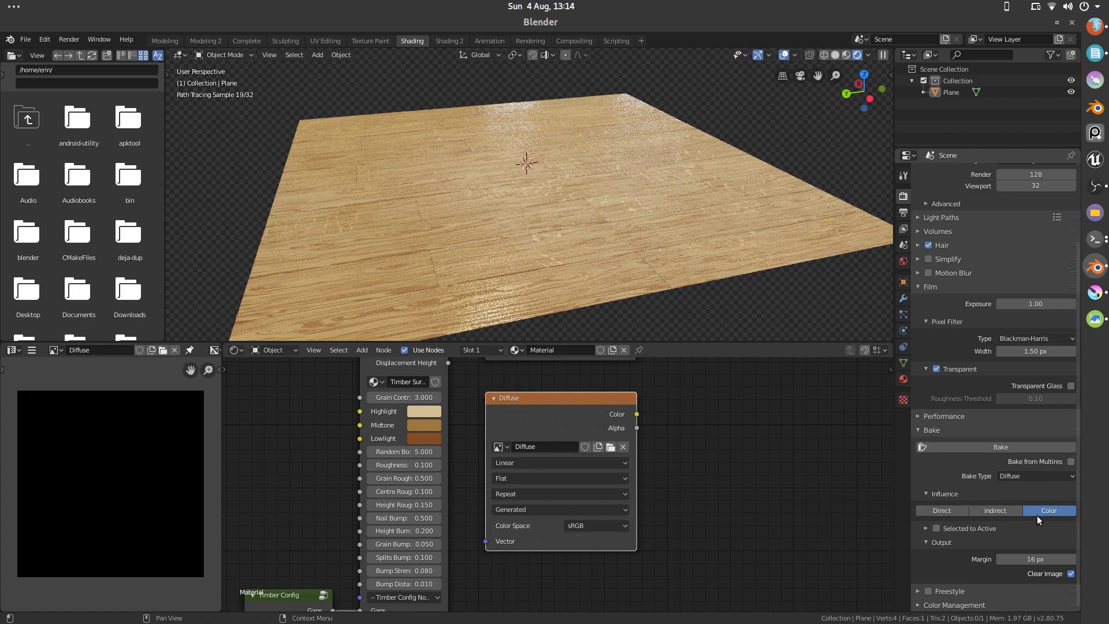
Step: Set the Performance tile size to 1024 × 1024
{"action": "left_click", "coordinate": [919, 417]}
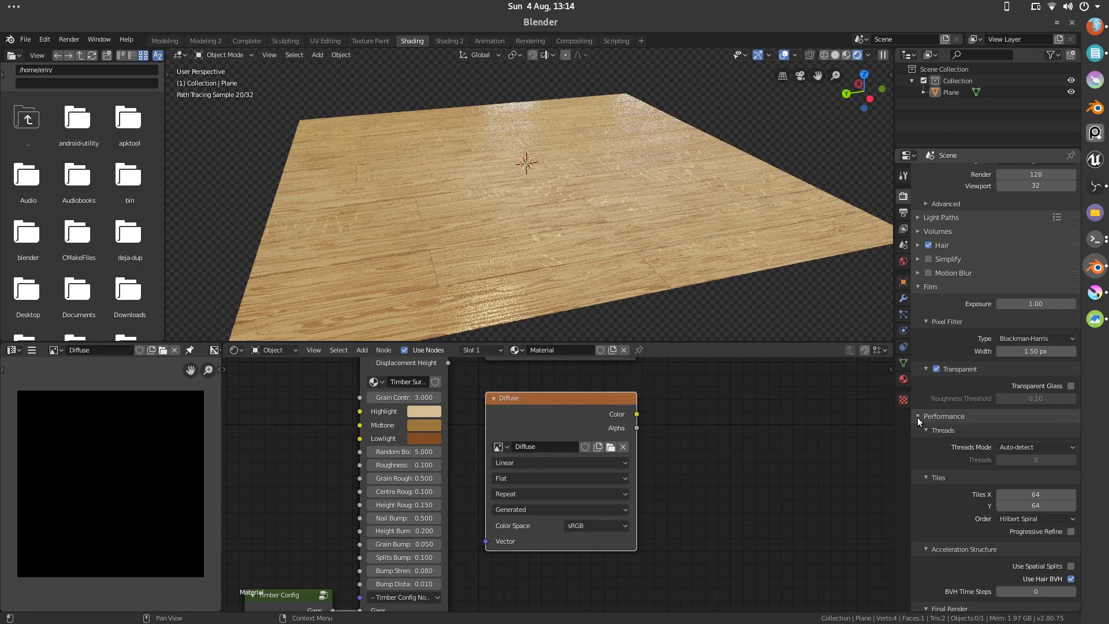
{"action": "scroll", "coordinate": [924, 412], "scroll_direction": "down", "scroll_amount": 4}
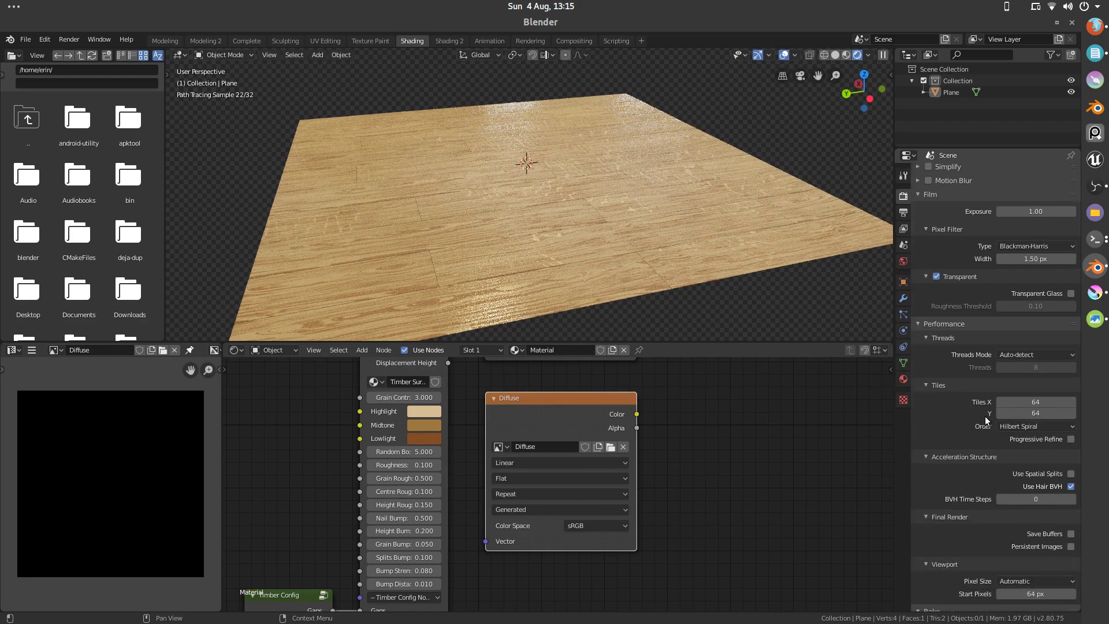
{"action": "left_click", "coordinate": [1029, 402]}
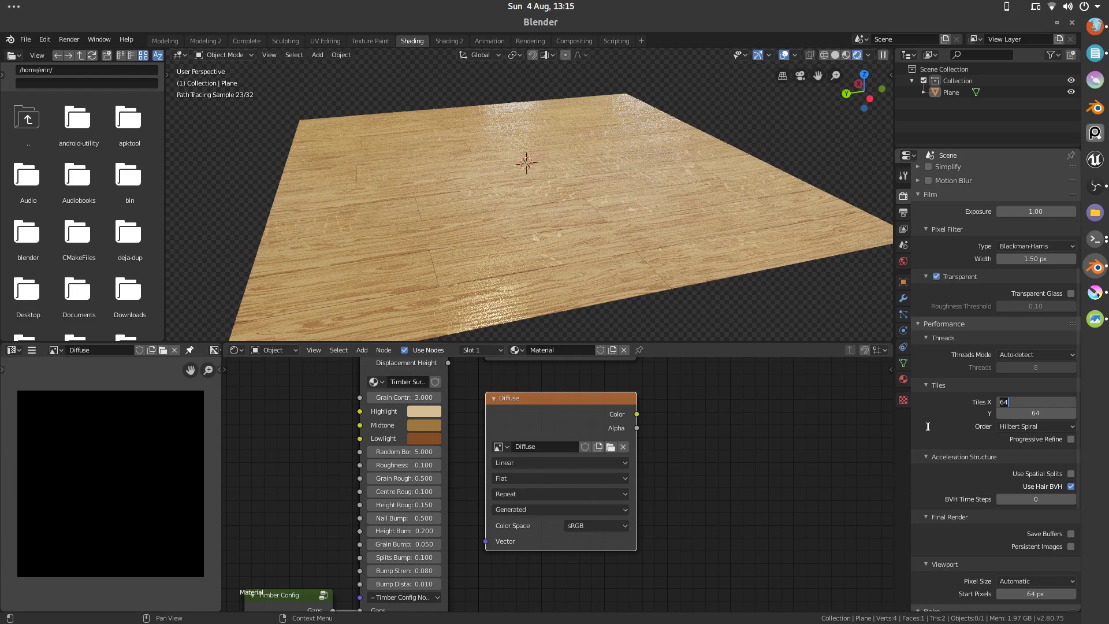
{"action": "type", "text": "1024"}
{"action": "key", "text": "Tab"}
{"action": "type", "text": "1024"}
{"action": "key", "text": "Return"}
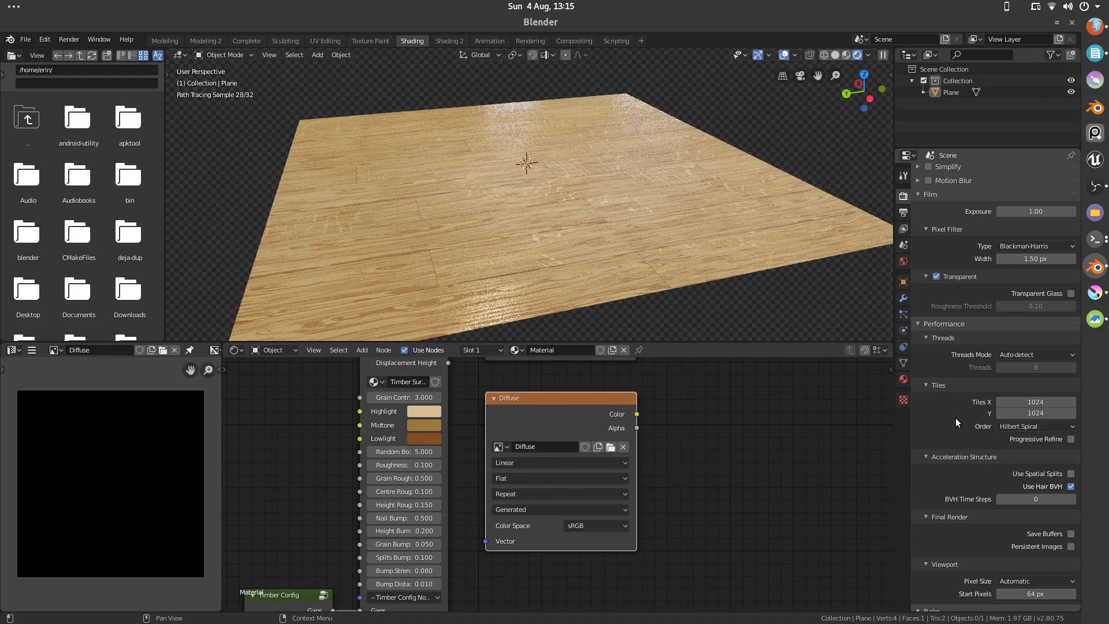
{"action": "scroll", "coordinate": [957, 415], "scroll_direction": "up", "scroll_amount": 8}
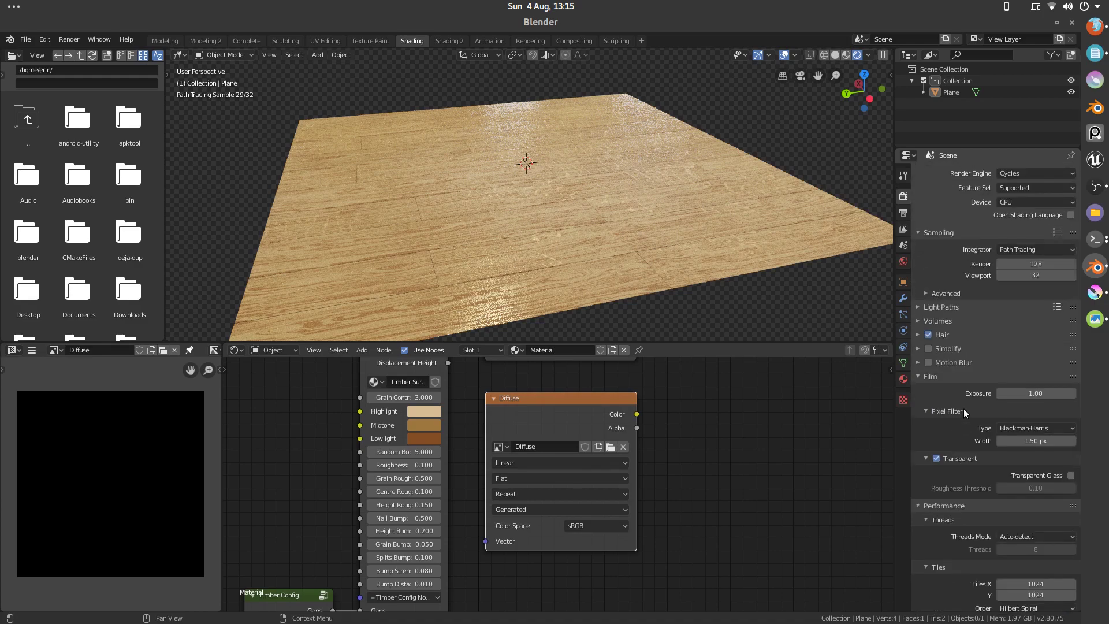
Step: Set the Render samples to 16 instead of 128
{"action": "left_click", "coordinate": [1032, 263]}
{"action": "type", "text": "16"}
{"action": "key", "text": "Return"}
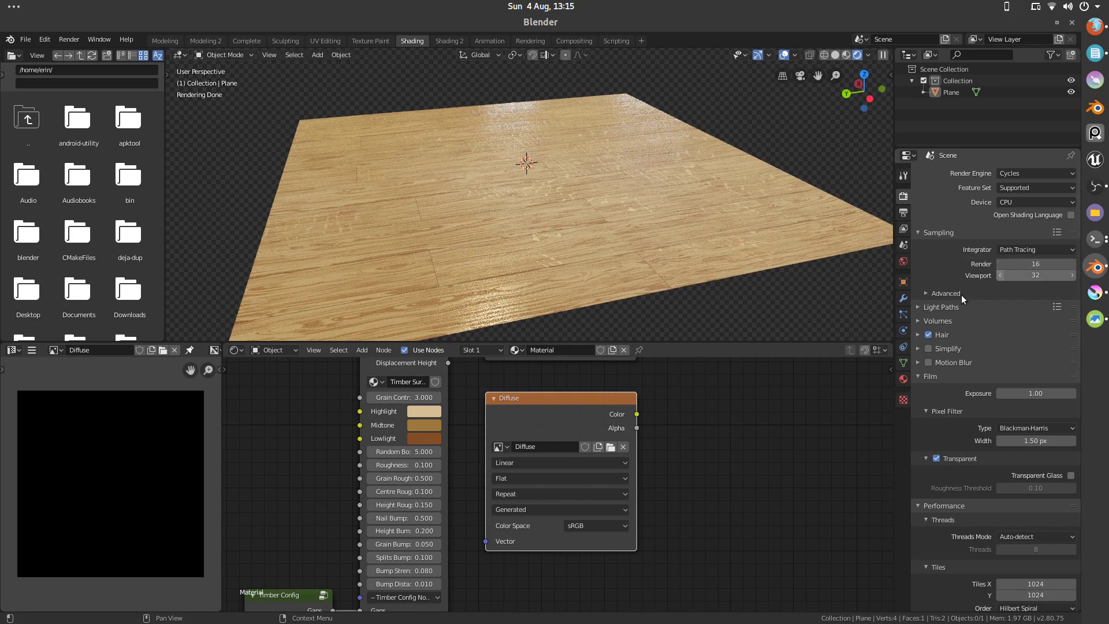
{"action": "scroll", "coordinate": [961, 295], "scroll_direction": "down", "scroll_amount": 8}
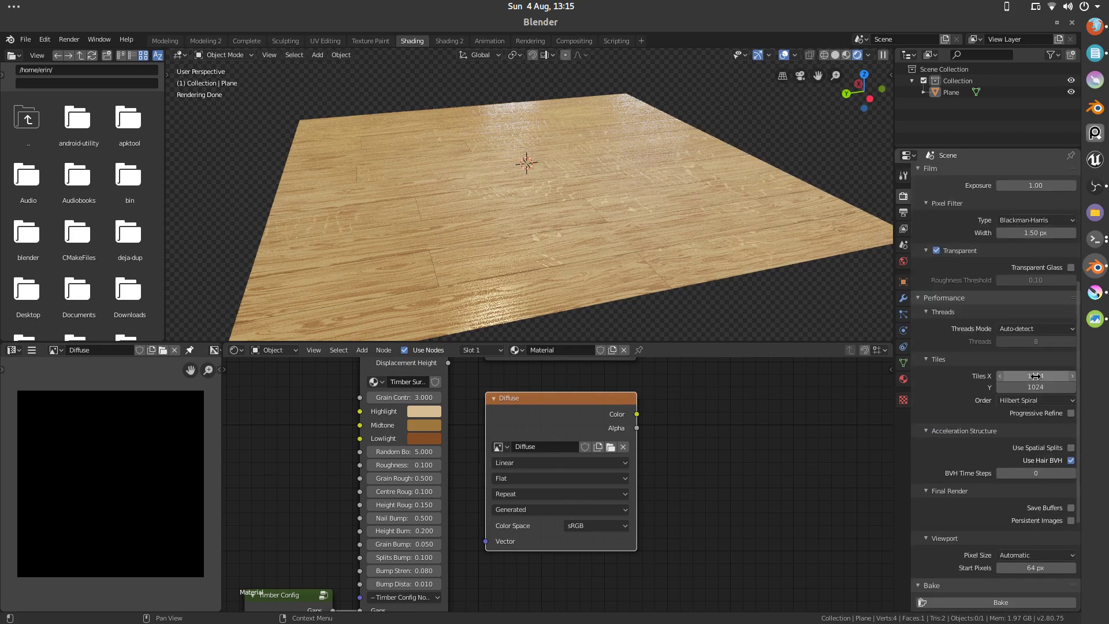
{"action": "scroll", "coordinate": [1001, 394], "scroll_direction": "down", "scroll_amount": 6}
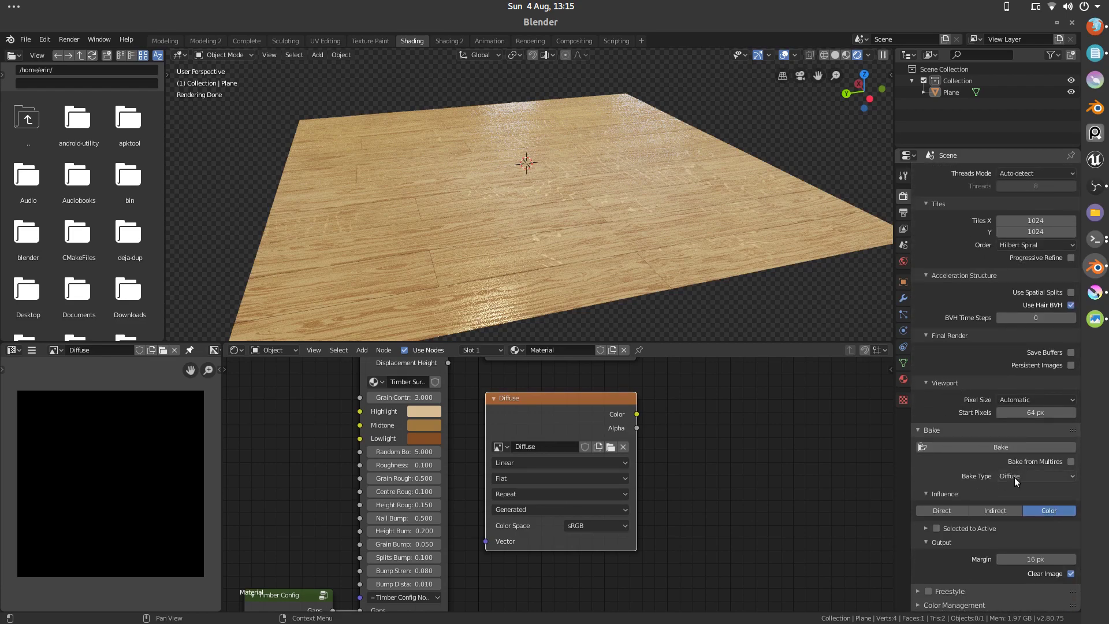
Step: Select Plane in the Outliner and bake its diffuse colour into the Diffuse image
{"action": "left_click", "coordinate": [1003, 447]}
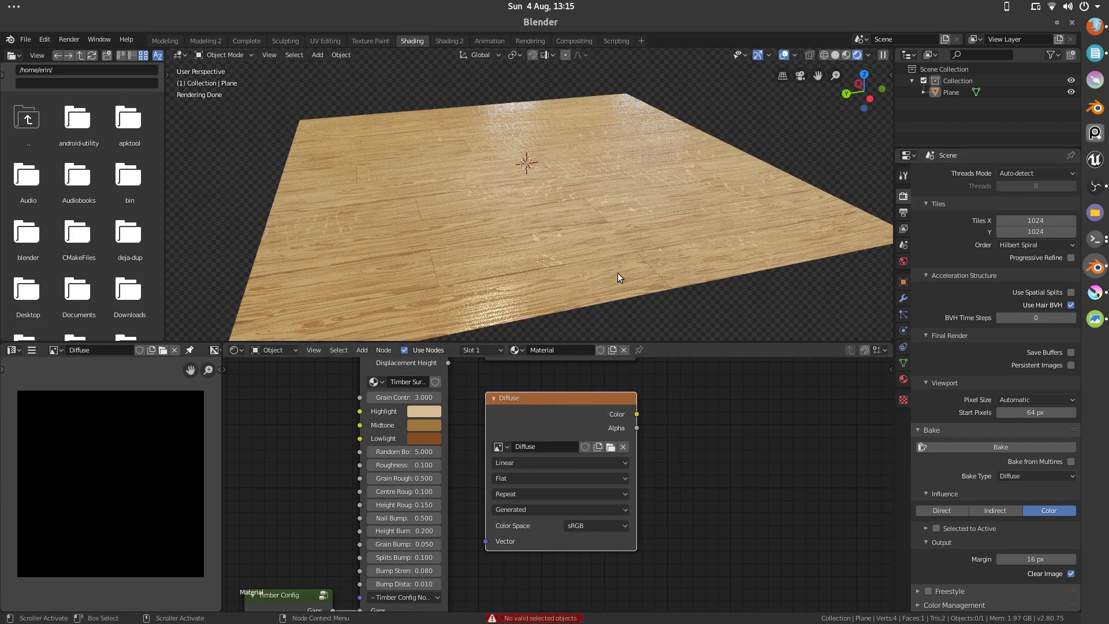
{"action": "left_click", "coordinate": [948, 91]}
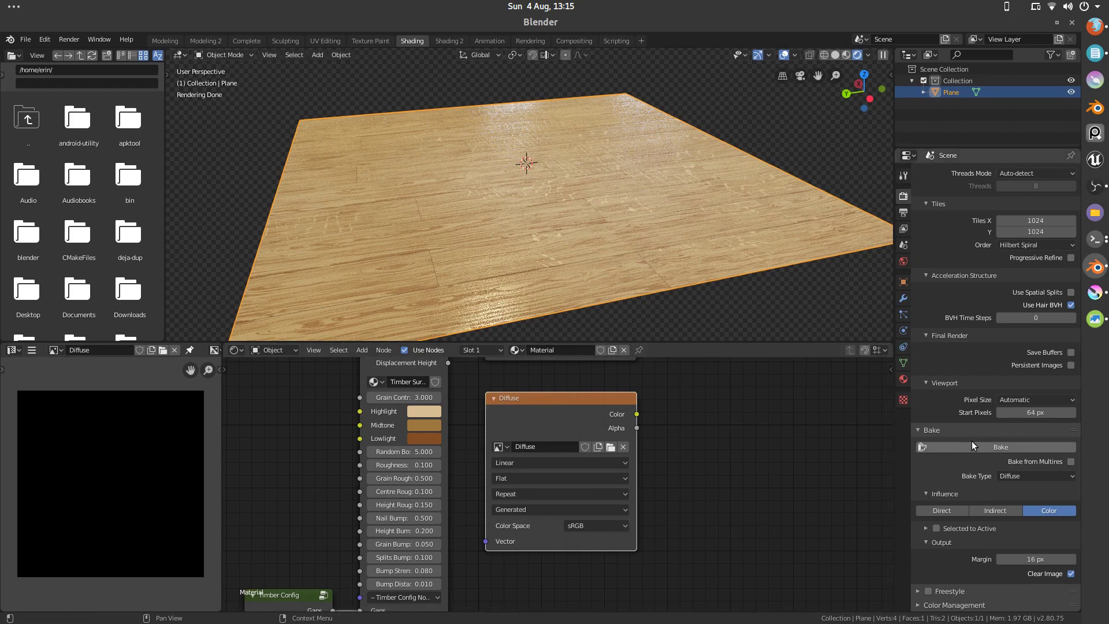
{"action": "left_click", "coordinate": [1007, 448]}
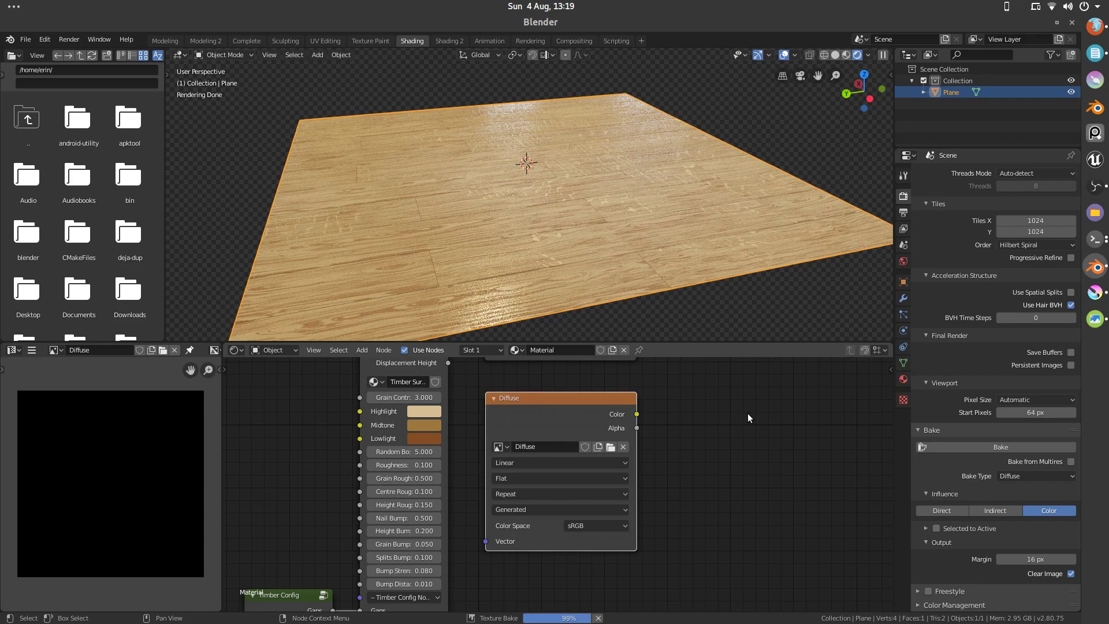
Step: Maximize the Image Editor, zoom around the baked wood-plank texture, then open the Image menu
{"action": "key", "text": "ctrl+space"}
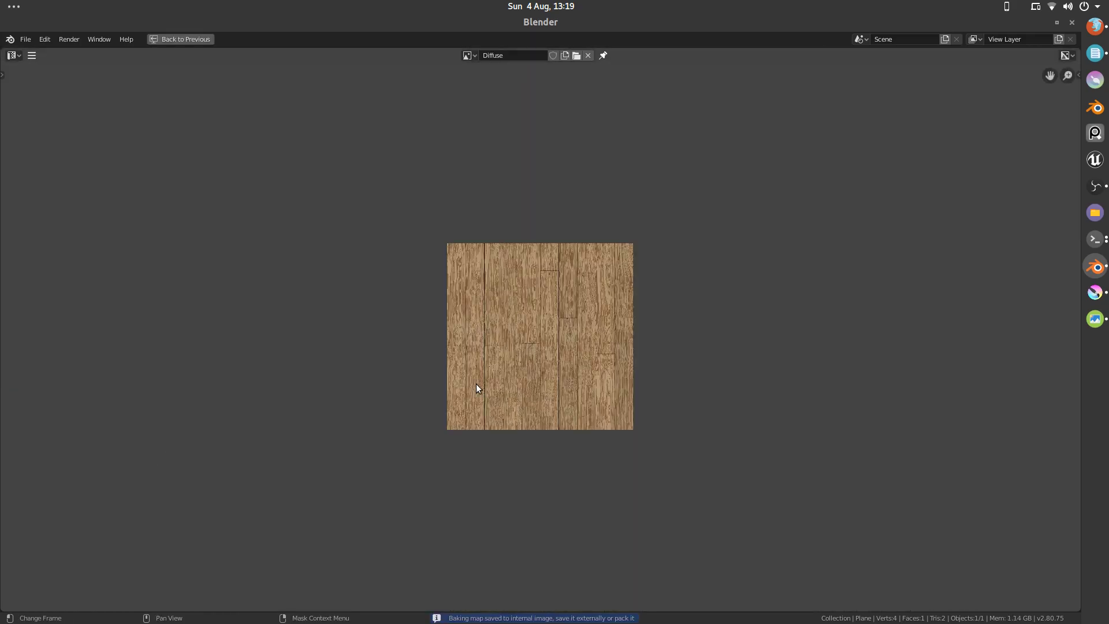
{"action": "scroll", "coordinate": [577, 359], "scroll_direction": "up", "scroll_amount": 5}
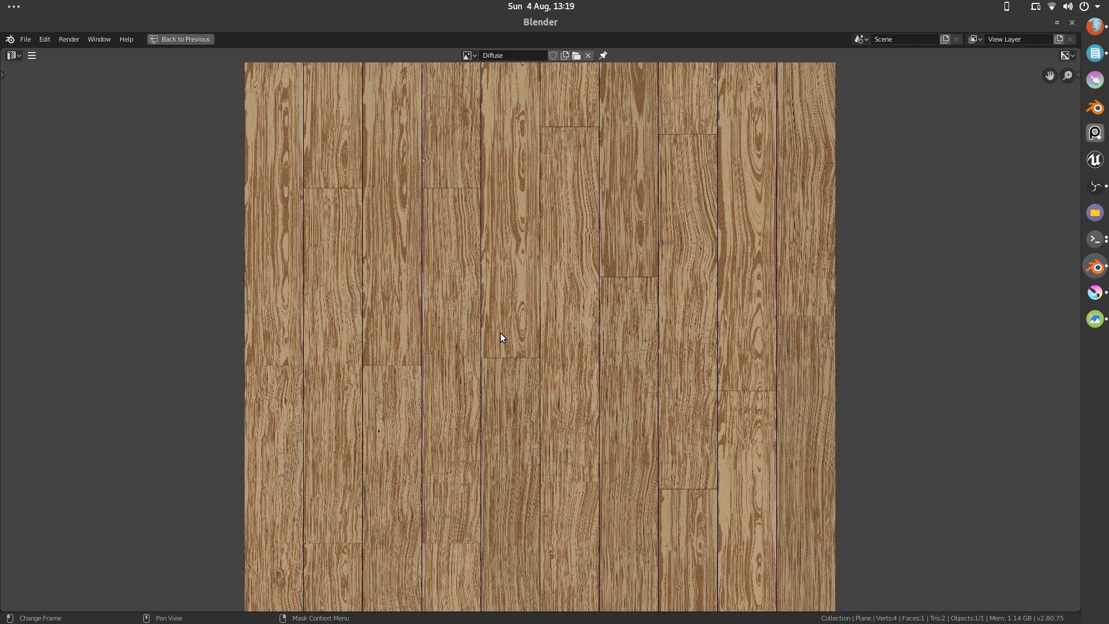
{"action": "scroll", "coordinate": [501, 337], "scroll_direction": "up", "scroll_amount": 2}
{"action": "scroll", "coordinate": [500, 333], "scroll_direction": "up", "scroll_amount": 3}
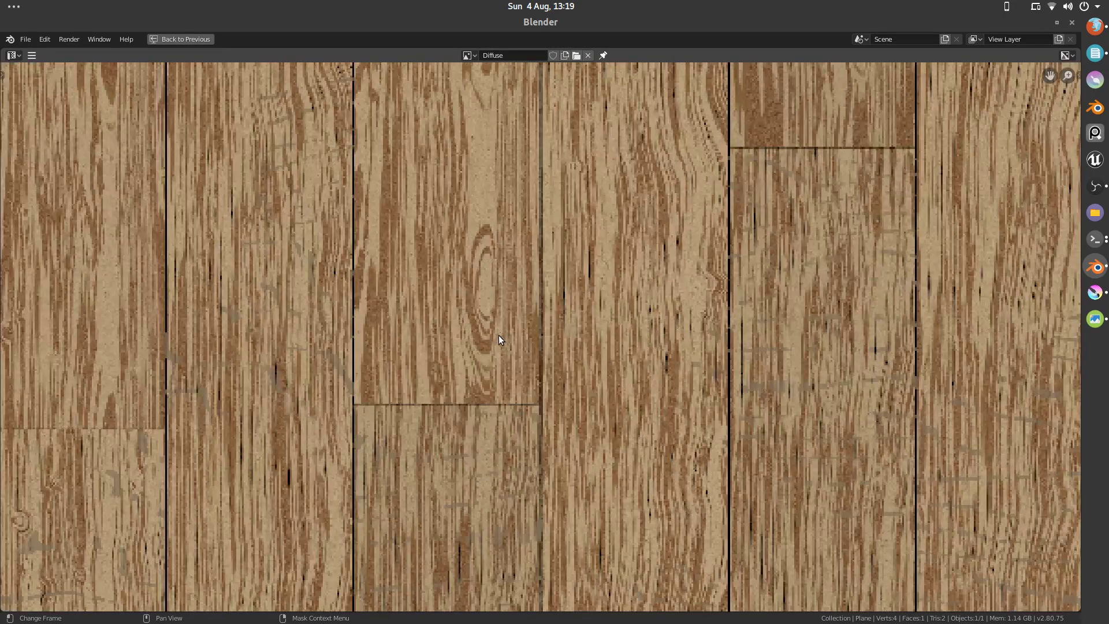
{"action": "scroll", "coordinate": [462, 225], "scroll_direction": "down", "scroll_amount": 2}
{"action": "scroll", "coordinate": [602, 285], "scroll_direction": "down", "scroll_amount": 5}
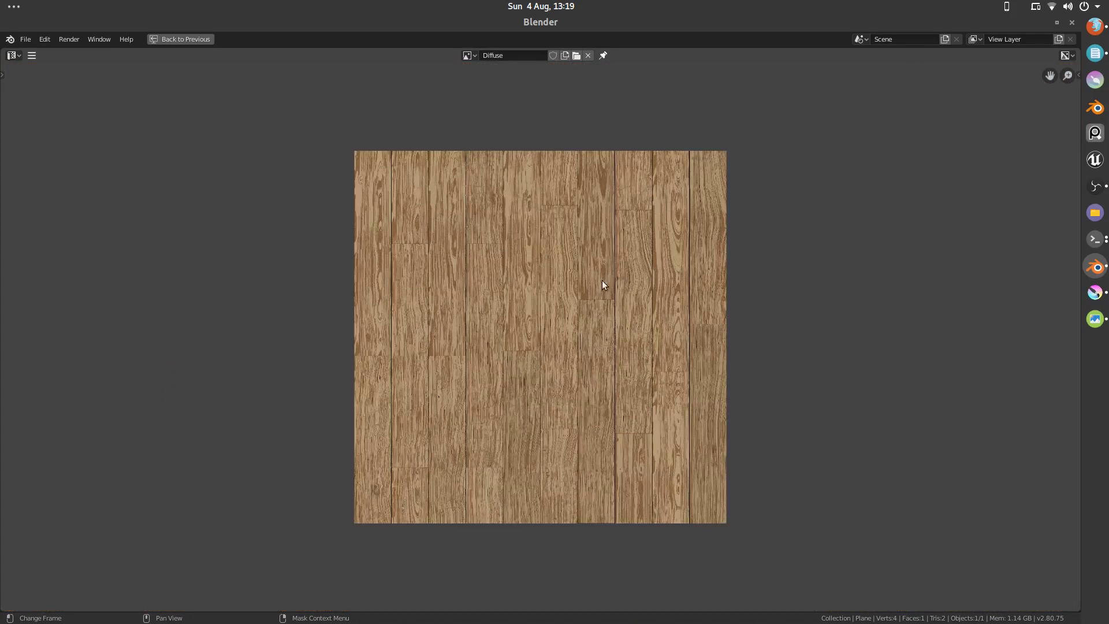
{"action": "scroll", "coordinate": [595, 285], "scroll_direction": "up", "scroll_amount": 2}
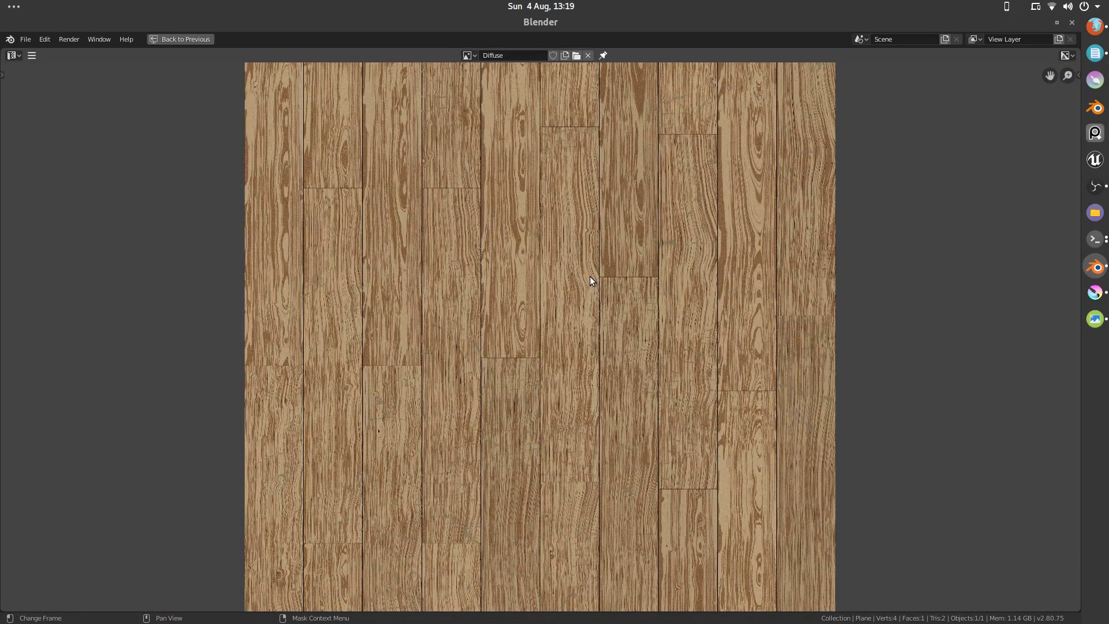
{"action": "key", "text": "ctrl+space"}
{"action": "key", "text": "ctrl+space"}
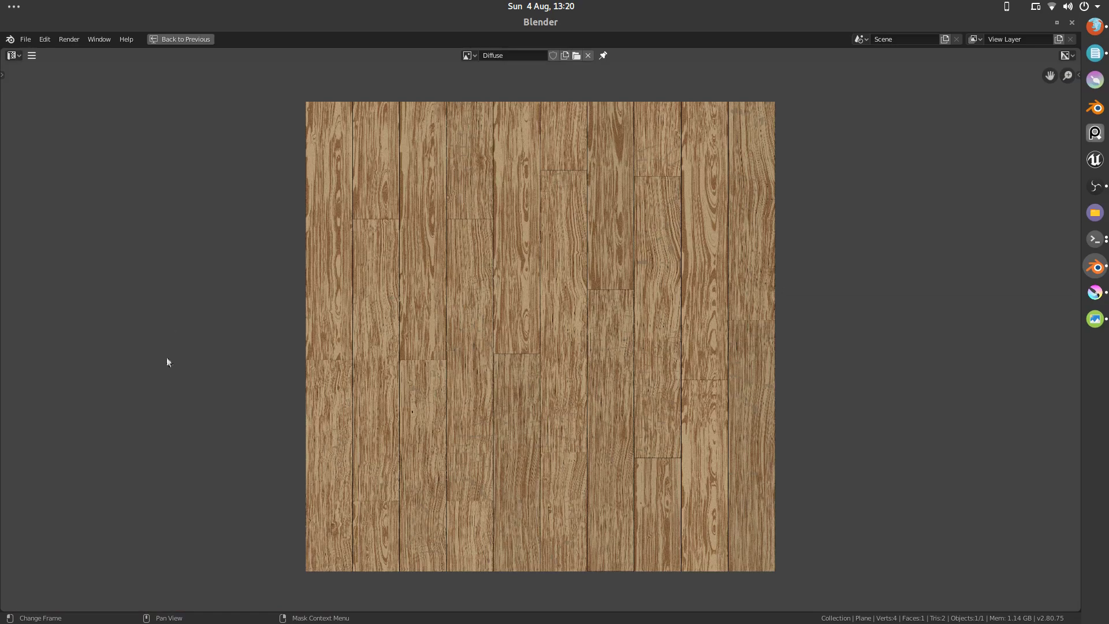
{"action": "left_click", "coordinate": [31, 58]}
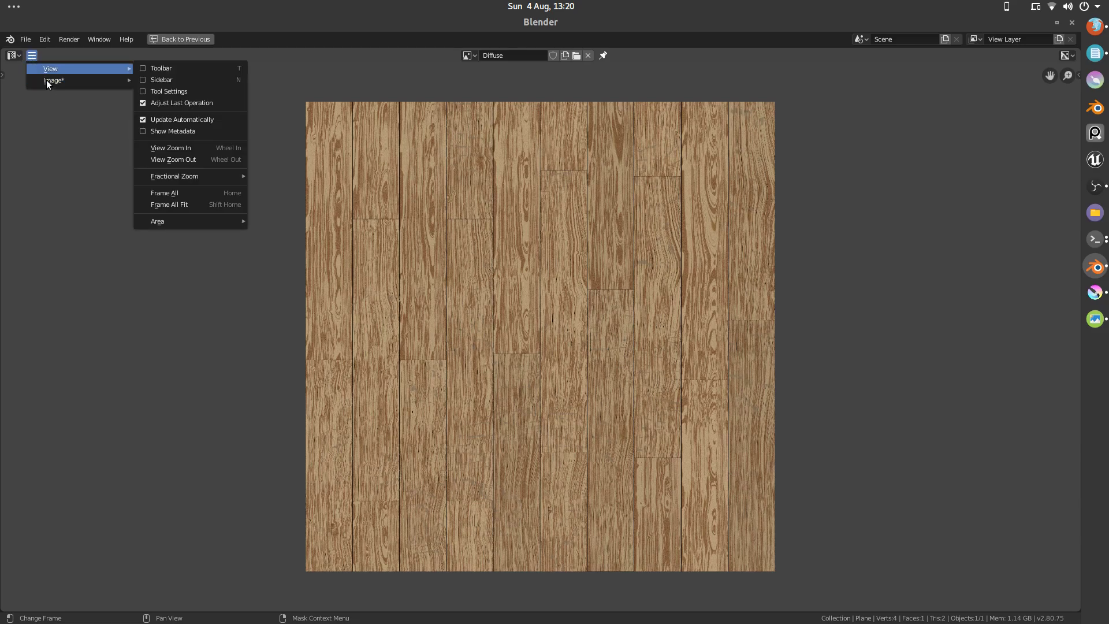
Step: Use Image > Save As to write Diffuse.png into the Desktop folder
{"action": "mouse_move", "coordinate": [116, 80]}
{"action": "left_click", "coordinate": [193, 168]}
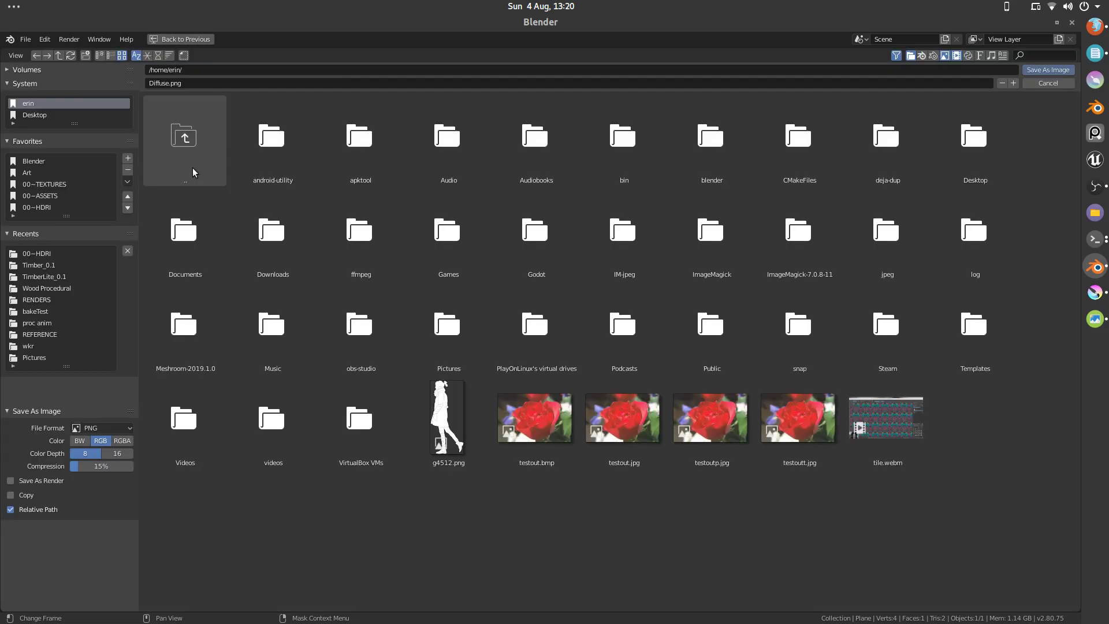
{"action": "left_click", "coordinate": [48, 115]}
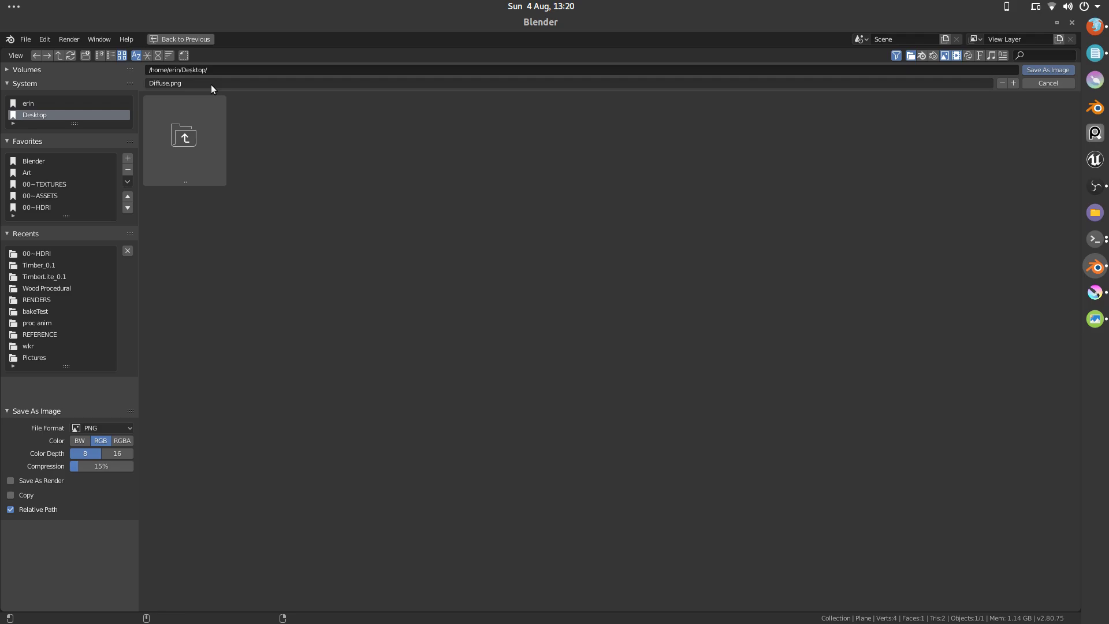
{"action": "left_click", "coordinate": [335, 85]}
{"action": "left_click", "coordinate": [1063, 70]}
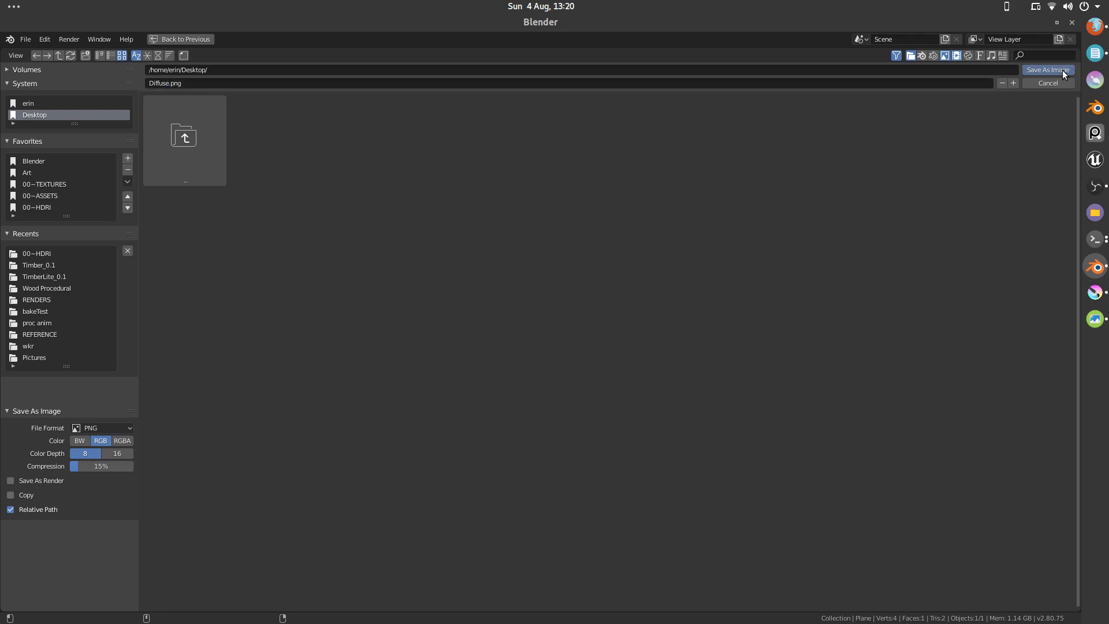
Step: Bake the Normal map into a new Normal image, save Roughness to the Desktop, and unlink the material
{"action": "key", "text": "ctrl+space"}
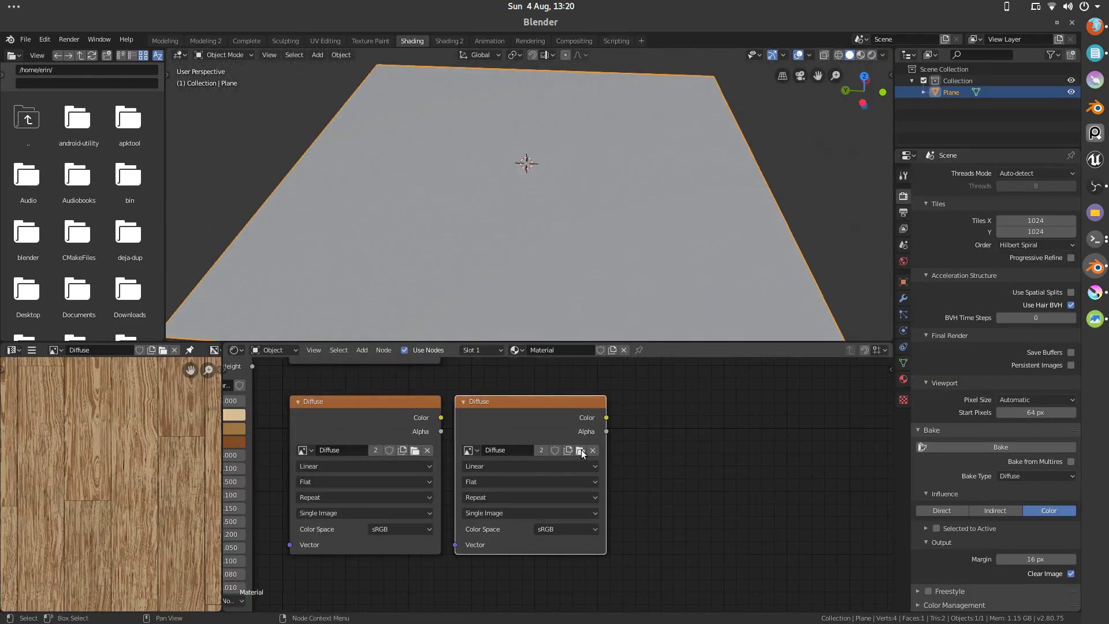
{"action": "scroll", "coordinate": [1043, 267], "scroll_direction": "down", "scroll_amount": 4}
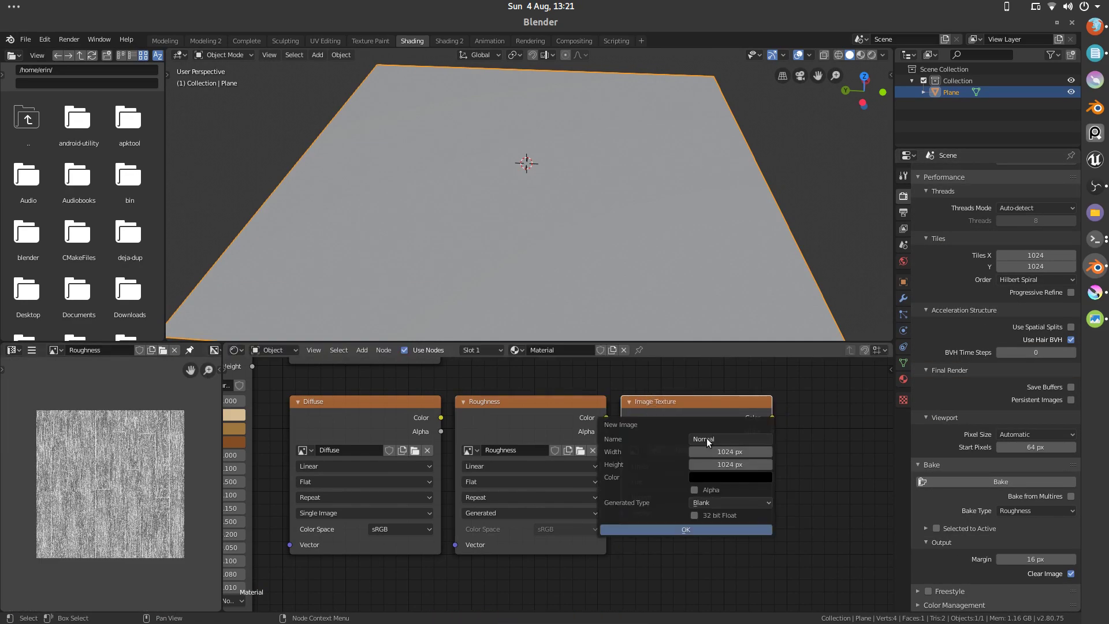
{"action": "left_click", "coordinate": [688, 523]}
{"action": "left_click", "coordinate": [1001, 481]}
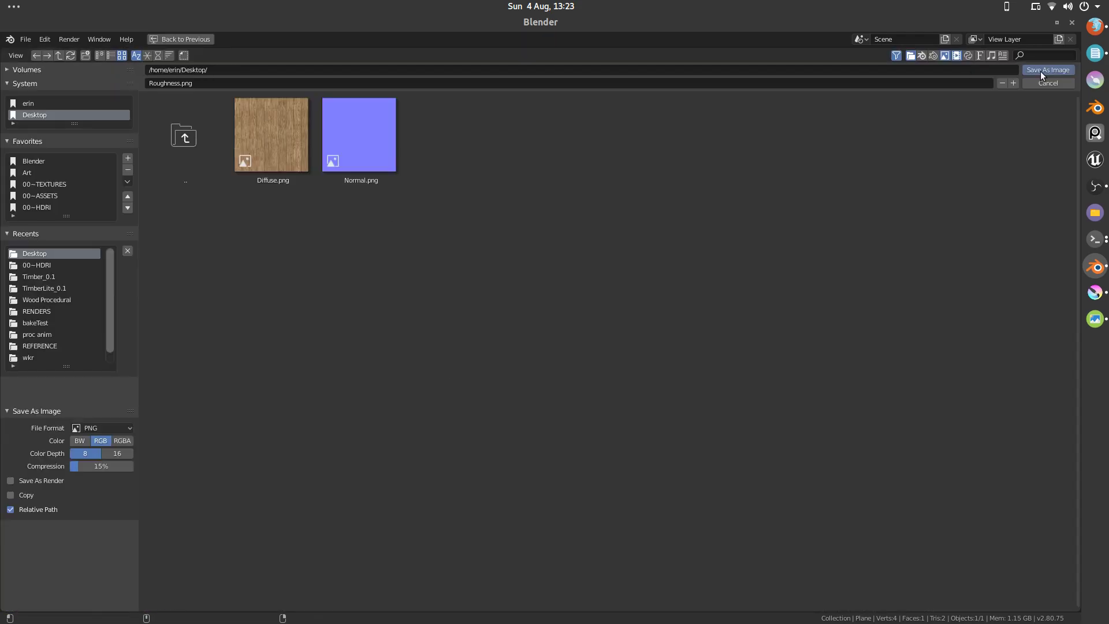
{"action": "left_click", "coordinate": [1041, 70]}
{"action": "left_click", "coordinate": [623, 350]}
Step: Create Material.001 on the plane and view it in Material Preview, looking down from above
{"action": "left_click", "coordinate": [571, 351]}
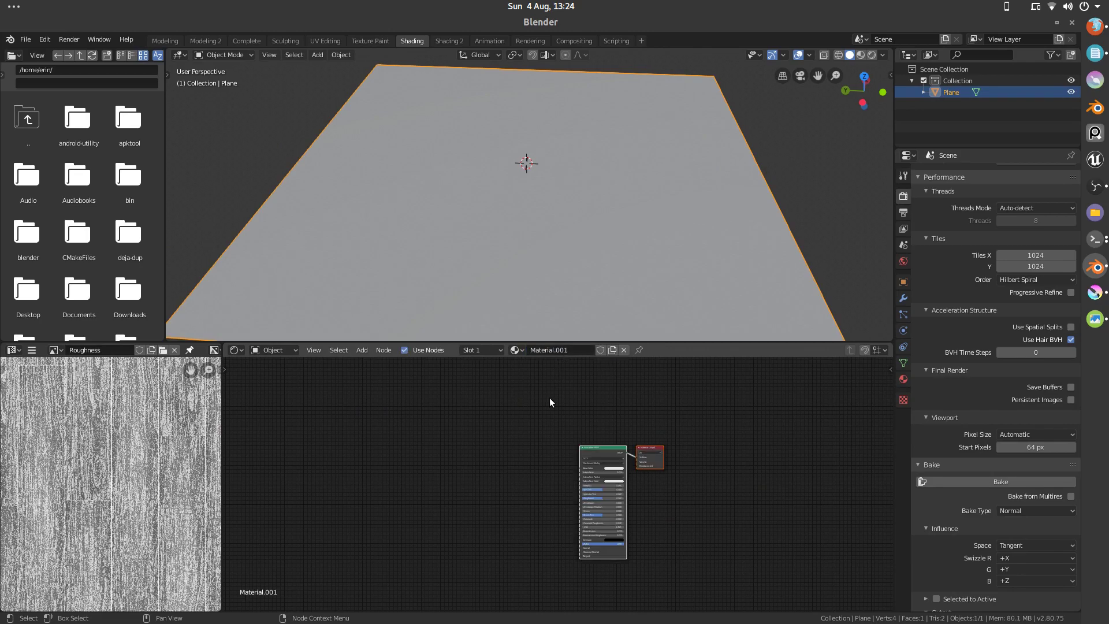
{"action": "scroll", "coordinate": [615, 457], "scroll_direction": "up", "scroll_amount": 5}
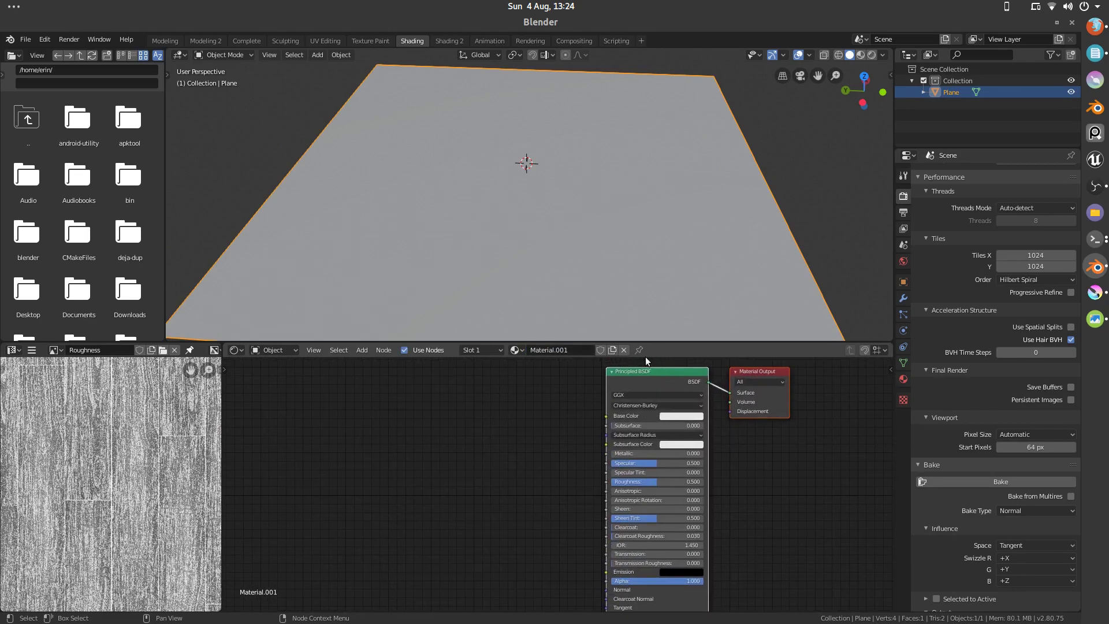
{"action": "left_click", "coordinate": [861, 54]}
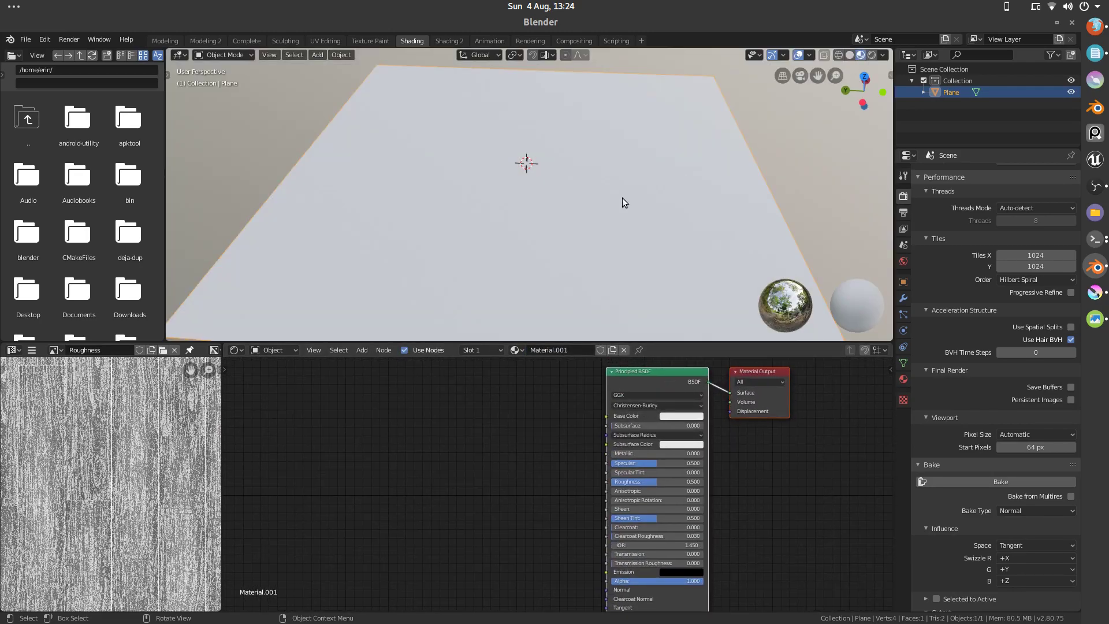
{"action": "middle_click_drag", "start_coordinate": [624, 203], "coordinate": [559, 218]}
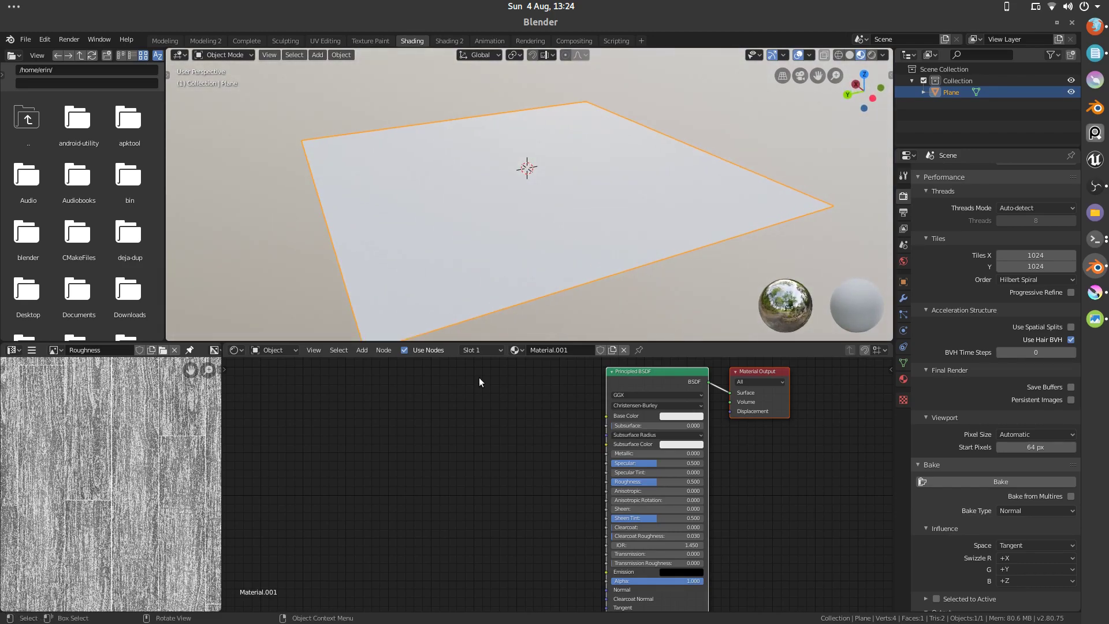
{"action": "scroll", "coordinate": [480, 383], "scroll_direction": "down", "scroll_amount": 1}
Step: Add an Image Texture node to Material.001 and assign it the Diffuse image
{"action": "key", "text": "shift+a"}
{"action": "mouse_move", "coordinate": [456, 417]}
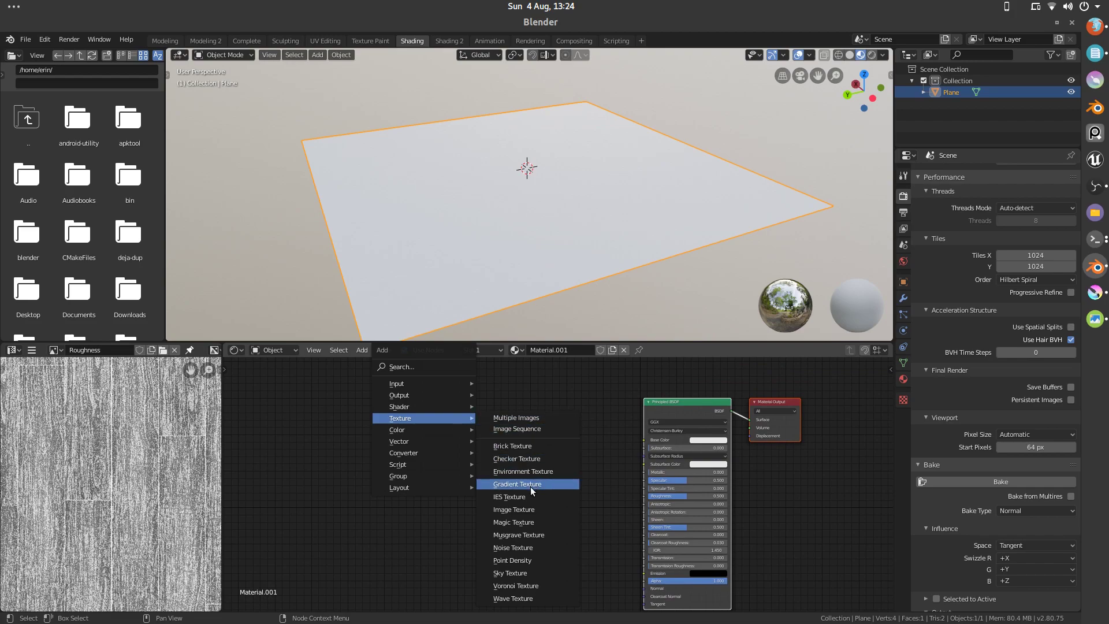
{"action": "left_click", "coordinate": [532, 510]}
{"action": "left_click", "coordinate": [492, 422]}
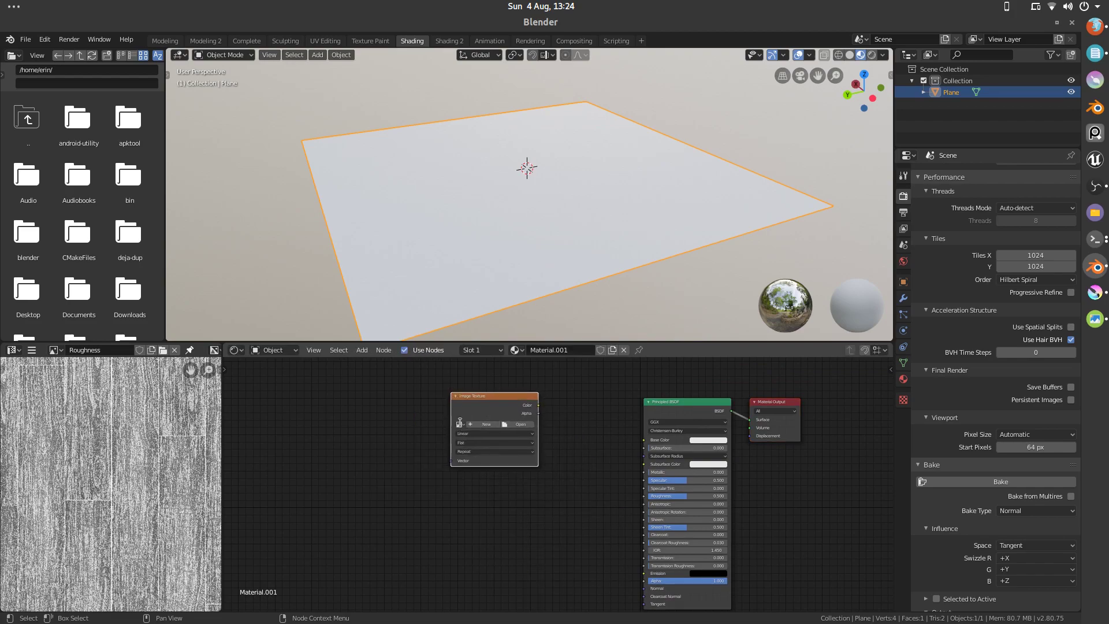
{"action": "left_click", "coordinate": [460, 423]}
{"action": "left_click", "coordinate": [505, 438]}
{"action": "middle_click_drag", "start_coordinate": [494, 406], "coordinate": [484, 384]}
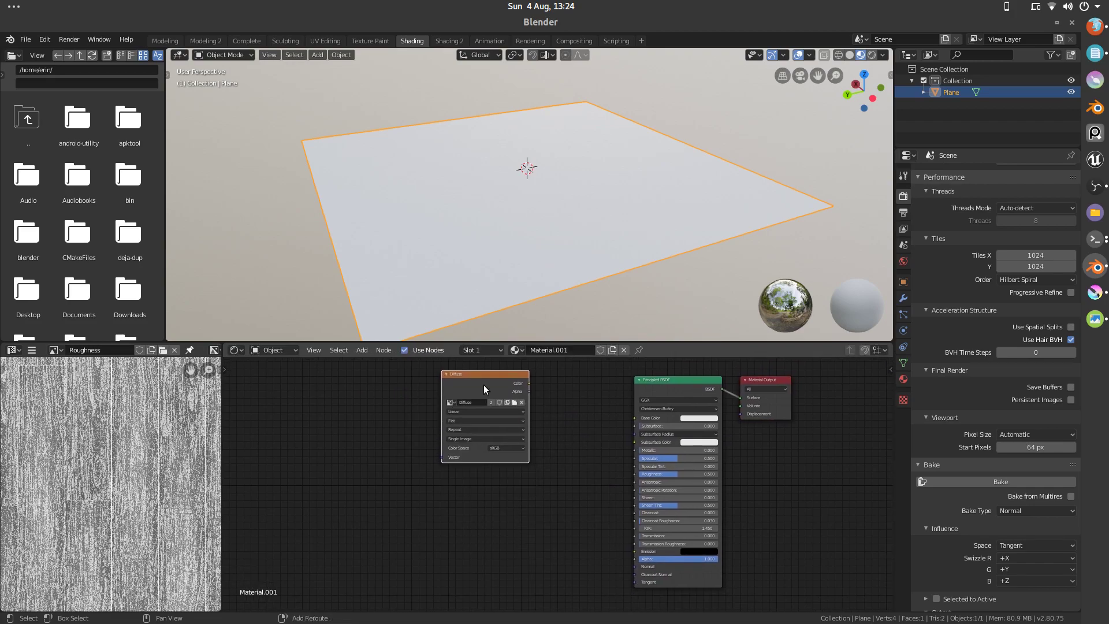
Step: Duplicate the node twice, assigning the Roughness and Normal images to the copies
{"action": "key", "text": "shift+d"}
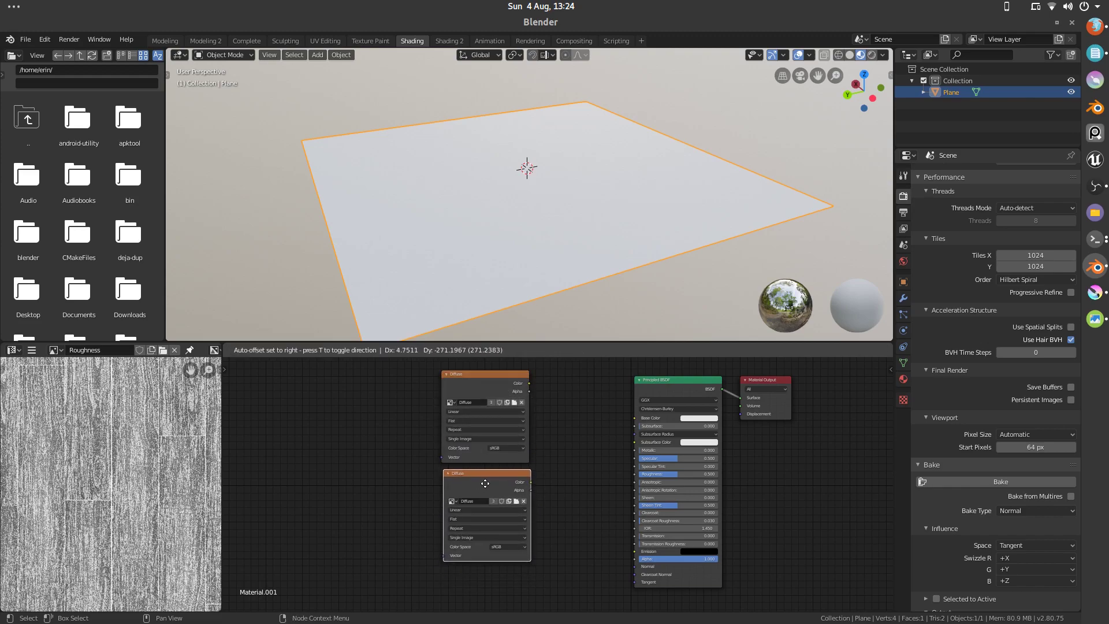
{"action": "left_click", "coordinate": [484, 483]}
{"action": "left_click", "coordinate": [452, 500]}
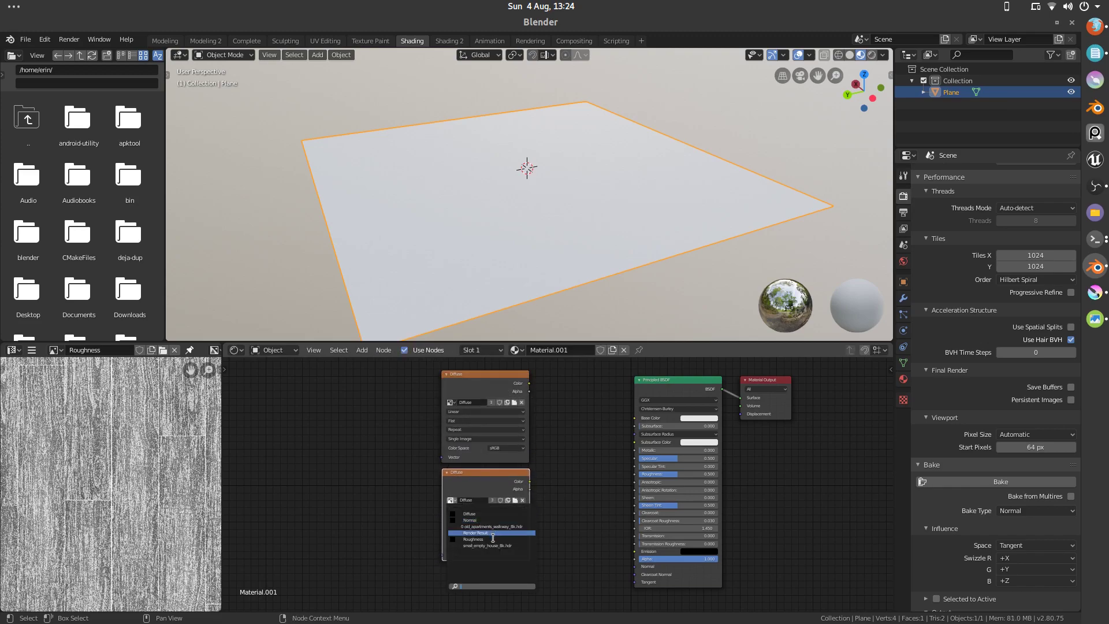
{"action": "left_click", "coordinate": [493, 536]}
{"action": "middle_click_drag", "start_coordinate": [482, 475], "coordinate": [498, 392]}
{"action": "key", "text": "shift+d"}
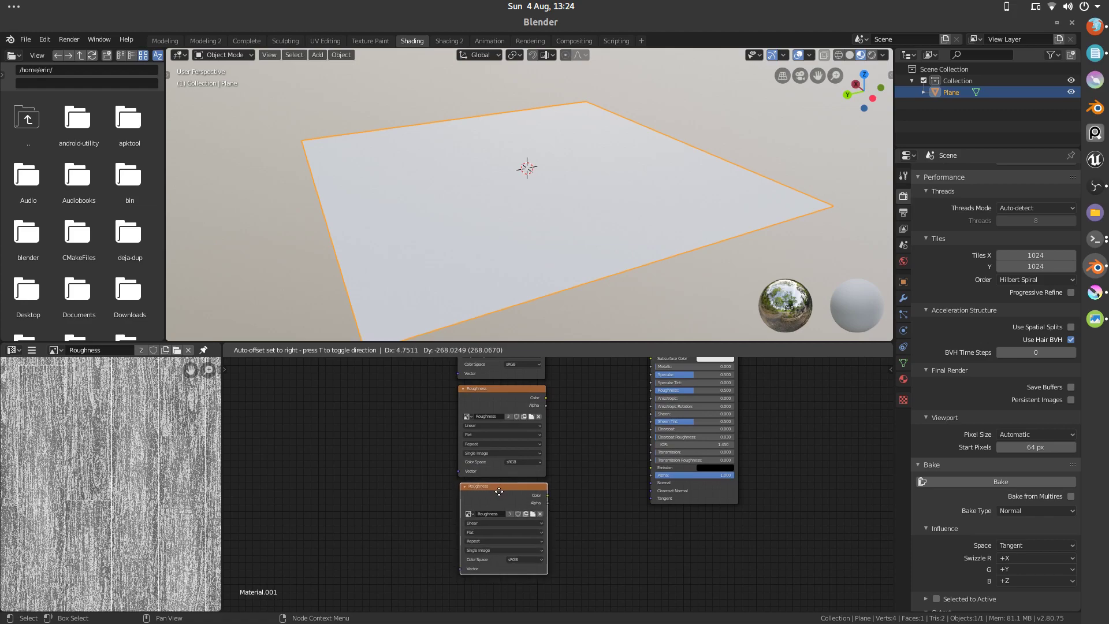
{"action": "left_click", "coordinate": [499, 489]}
{"action": "left_click", "coordinate": [469, 513]}
{"action": "left_click", "coordinate": [488, 534]}
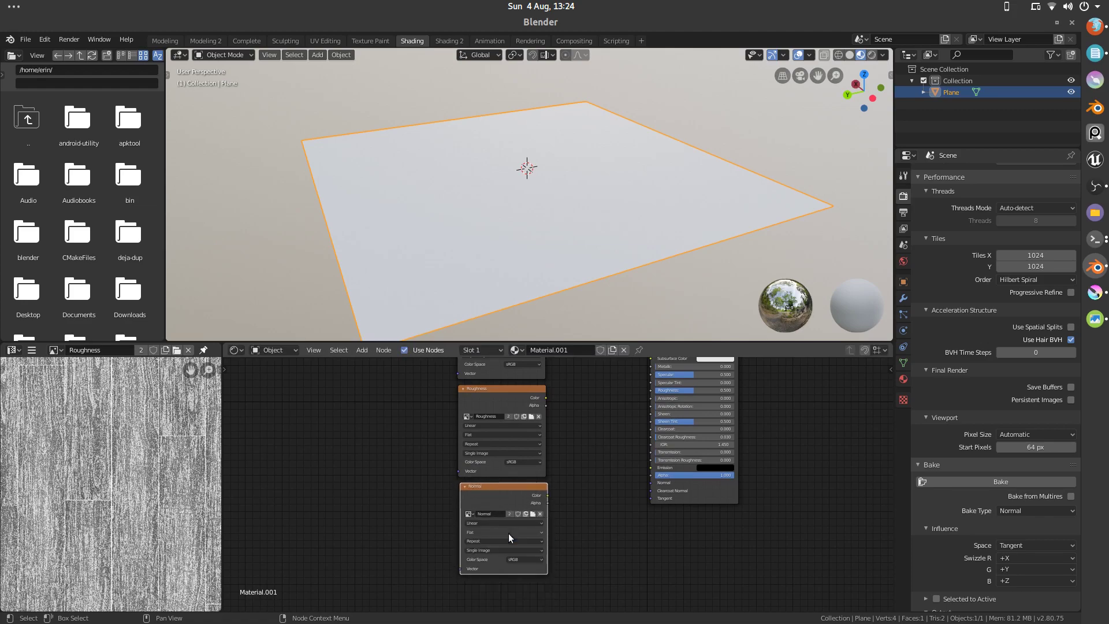
{"action": "middle_click_drag", "start_coordinate": [463, 482], "coordinate": [541, 497]}
Step: Add Texture Coordinate and Mapping nodes (Ctrl+T) and link Mapping's Vector into the image nodes
{"action": "key", "text": "ctrl+t"}
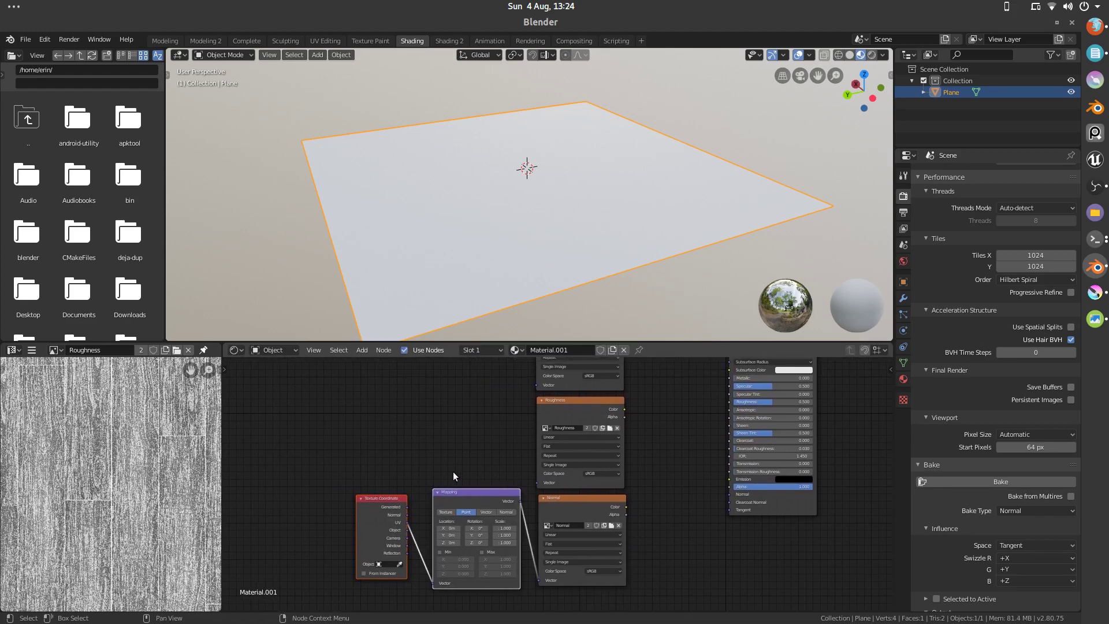
{"action": "key", "text": "g"}
{"action": "left_click", "coordinate": [407, 439]}
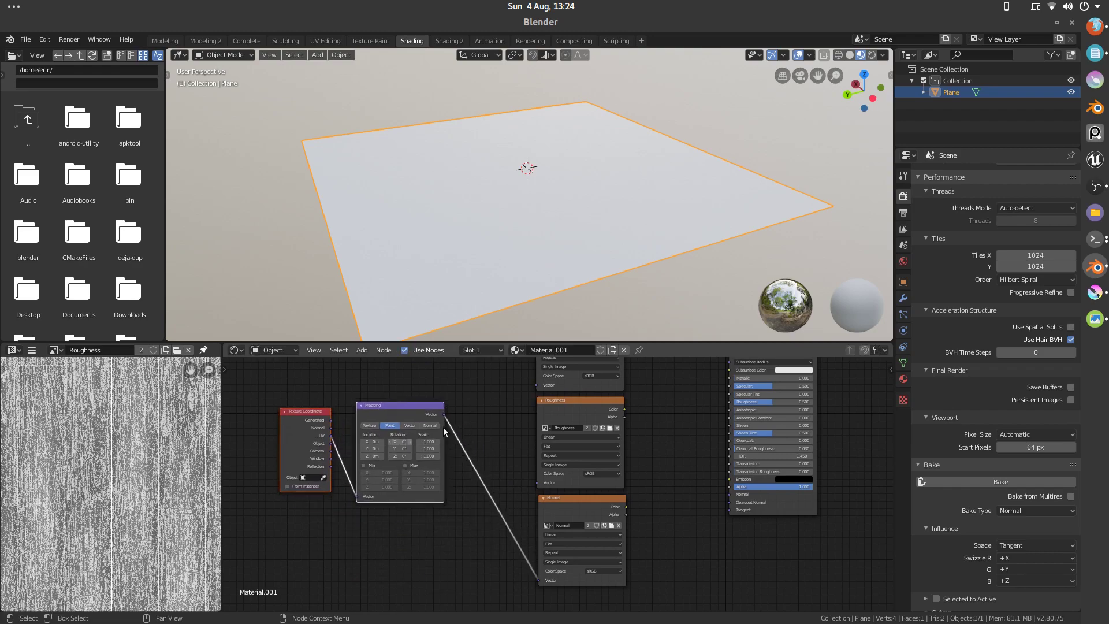
{"action": "middle_click_drag", "start_coordinate": [442, 428], "coordinate": [451, 463]}
{"action": "left_click_drag", "start_coordinate": [442, 451], "coordinate": [534, 420]}
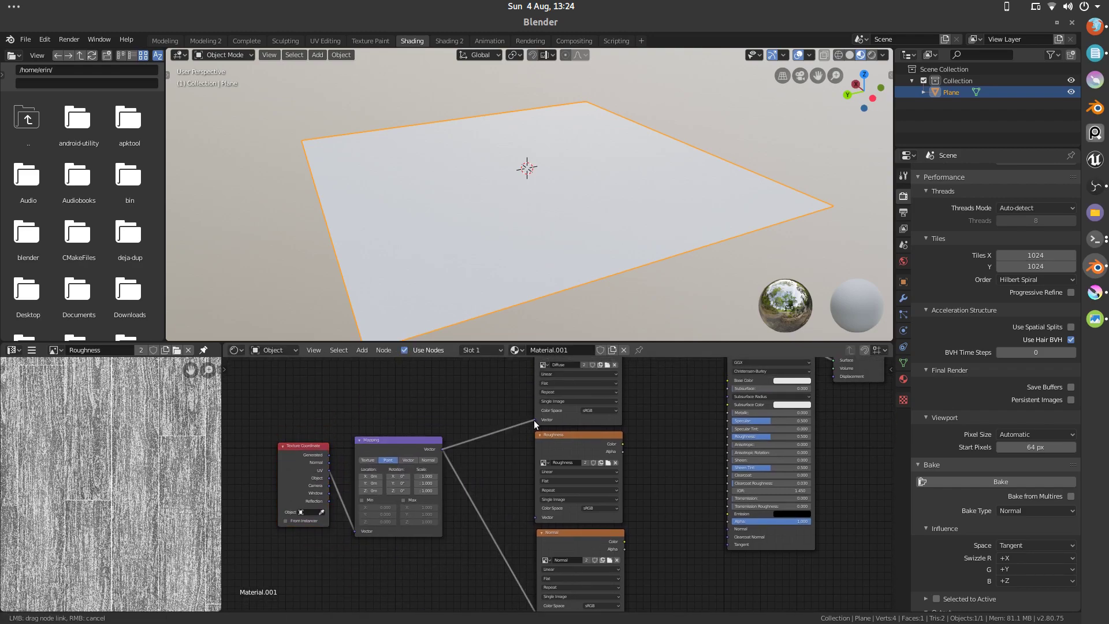
{"action": "left_click_drag", "start_coordinate": [443, 449], "coordinate": [537, 518]}
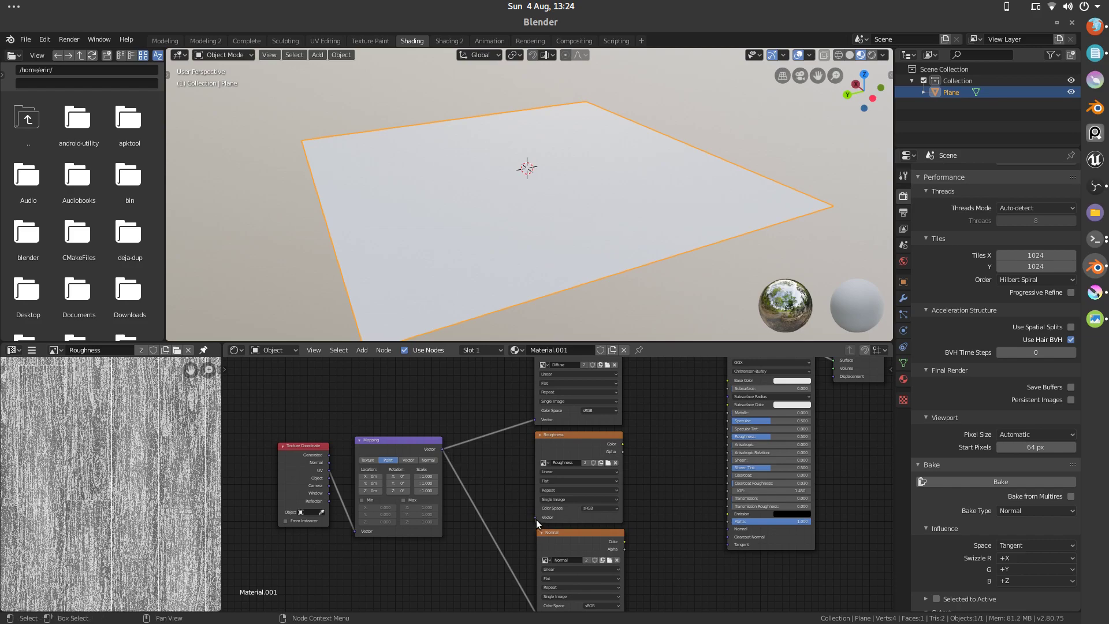
{"action": "left_click_drag", "start_coordinate": [443, 449], "coordinate": [538, 518]}
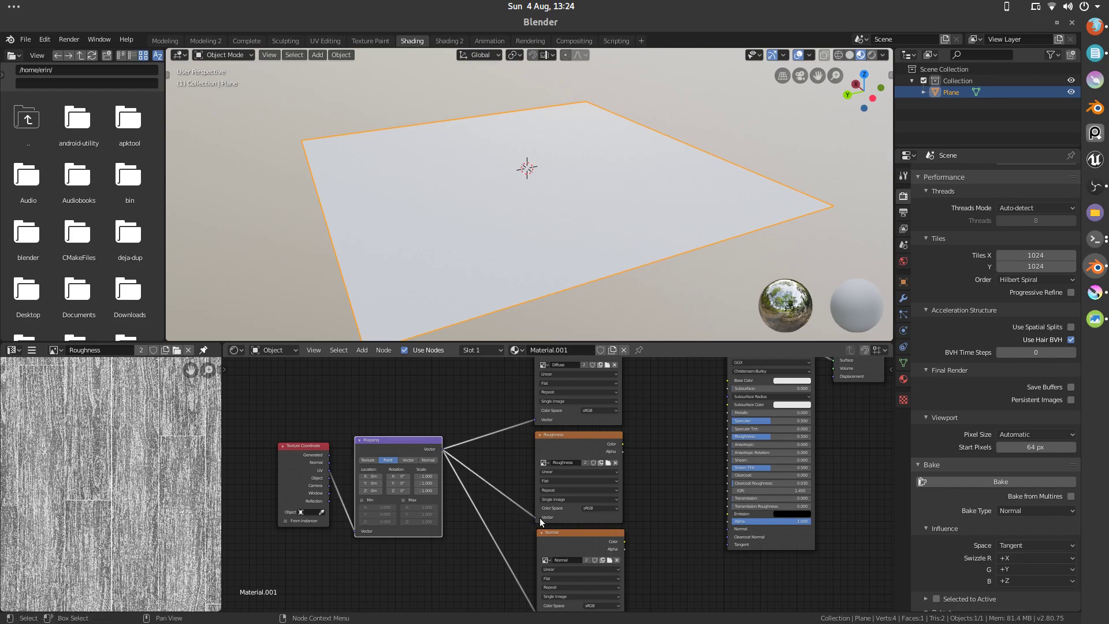
{"action": "middle_click_drag", "start_coordinate": [652, 441], "coordinate": [538, 426]}
Step: Add a Normal Map node and feed it the Normal image texture's Color
{"action": "key", "text": "shift+a"}
{"action": "mouse_move", "coordinate": [552, 484]}
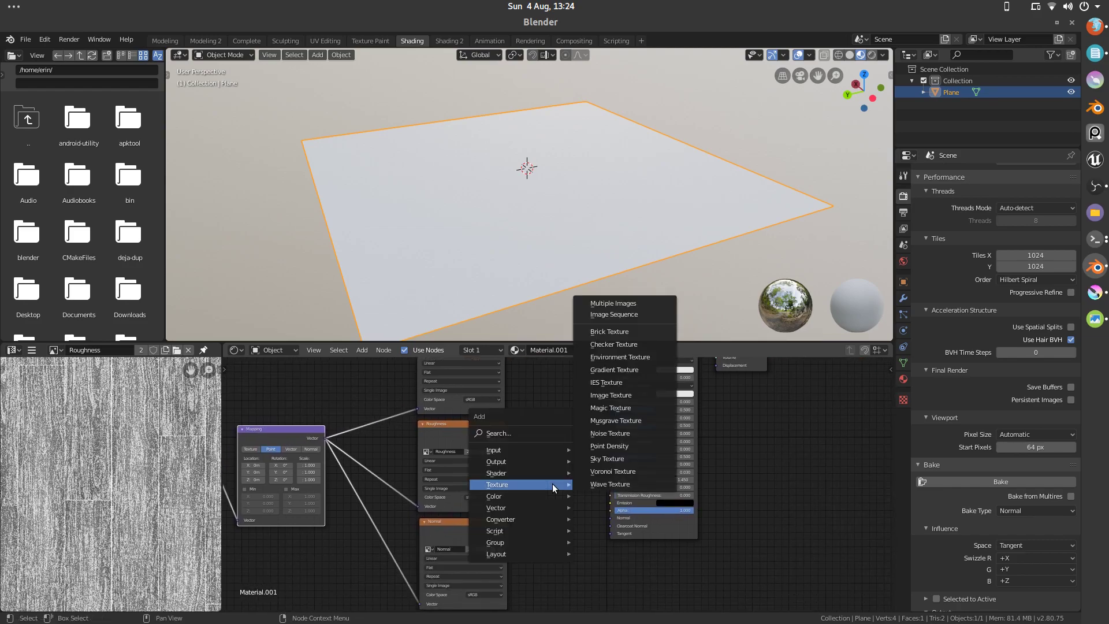
{"action": "mouse_move", "coordinate": [549, 513]}
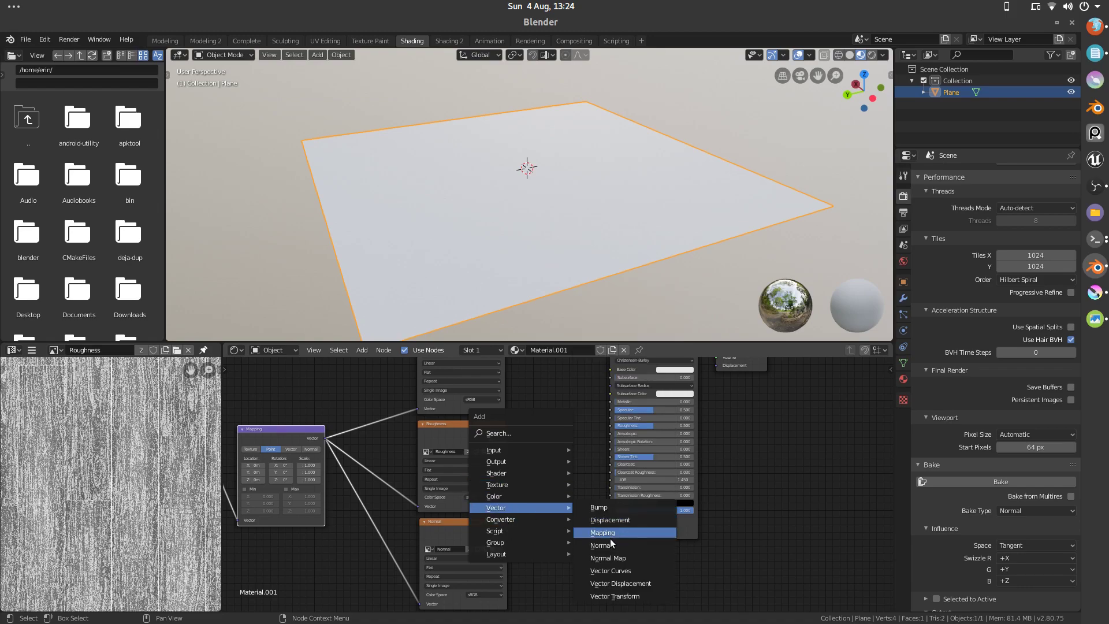
{"action": "left_click", "coordinate": [610, 540]}
{"action": "key", "text": "ctrl+z"}
{"action": "key", "text": "shift+a"}
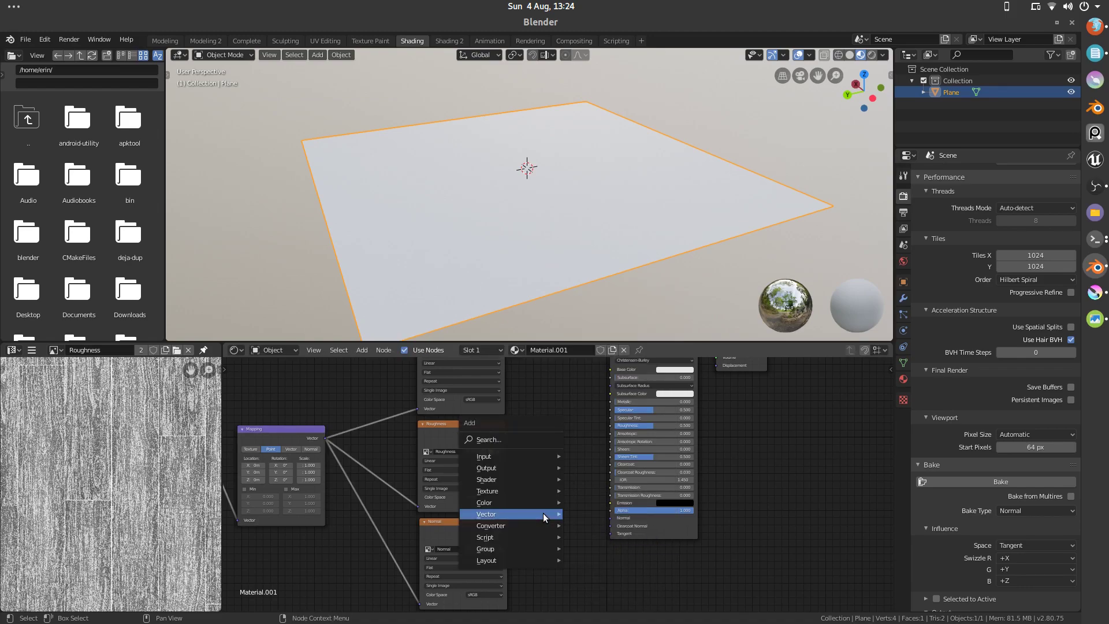
{"action": "left_click", "coordinate": [606, 475]}
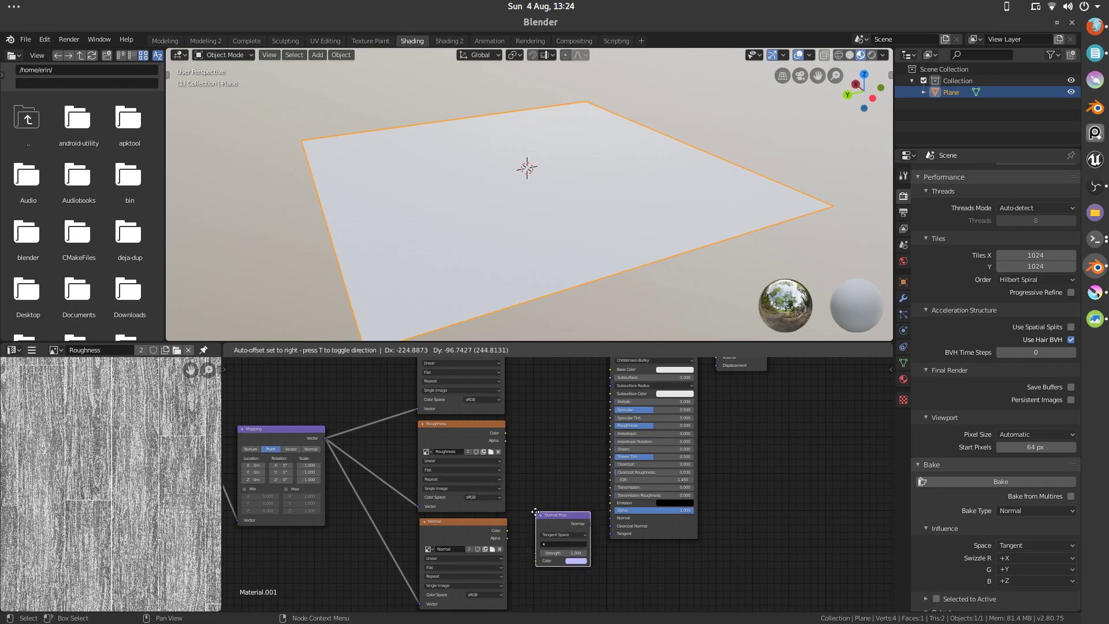
{"action": "left_click", "coordinate": [557, 538]}
{"action": "left_click_drag", "start_coordinate": [506, 531], "coordinate": [536, 561]}
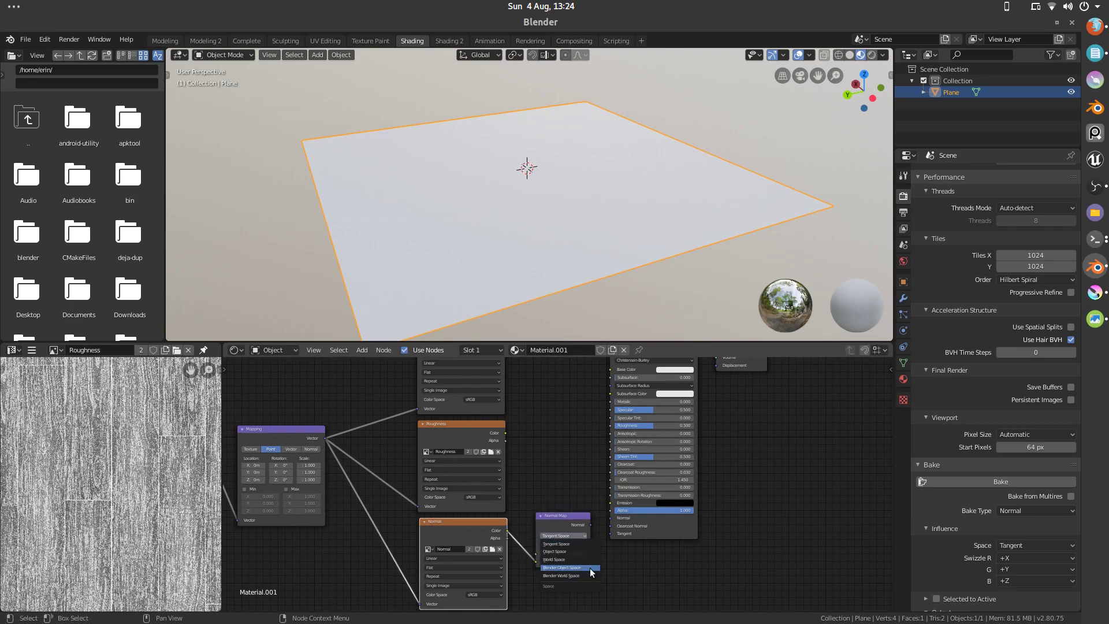
Step: Set the Normal Map to Blender Object Space at strength 0.100, linked into the shader's Normal
{"action": "left_click", "coordinate": [584, 567]}
{"action": "left_click_drag", "start_coordinate": [590, 525], "coordinate": [555, 526]}
{"action": "middle_click_drag", "start_coordinate": [636, 289], "coordinate": [656, 272]}
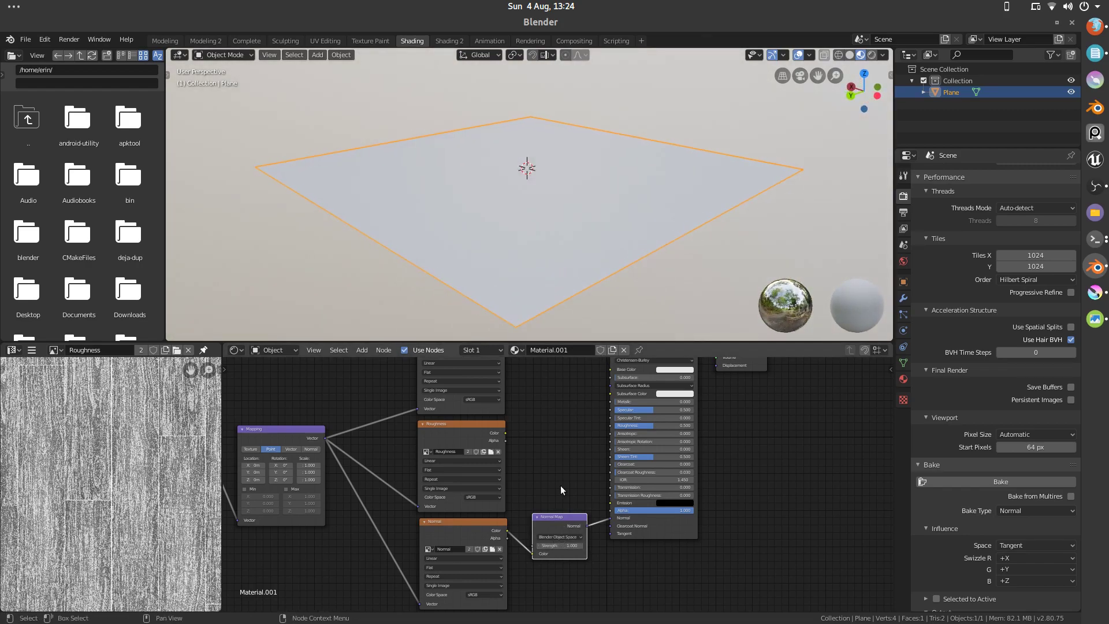
{"action": "left_click_drag", "start_coordinate": [555, 546], "coordinate": [556, 546]}
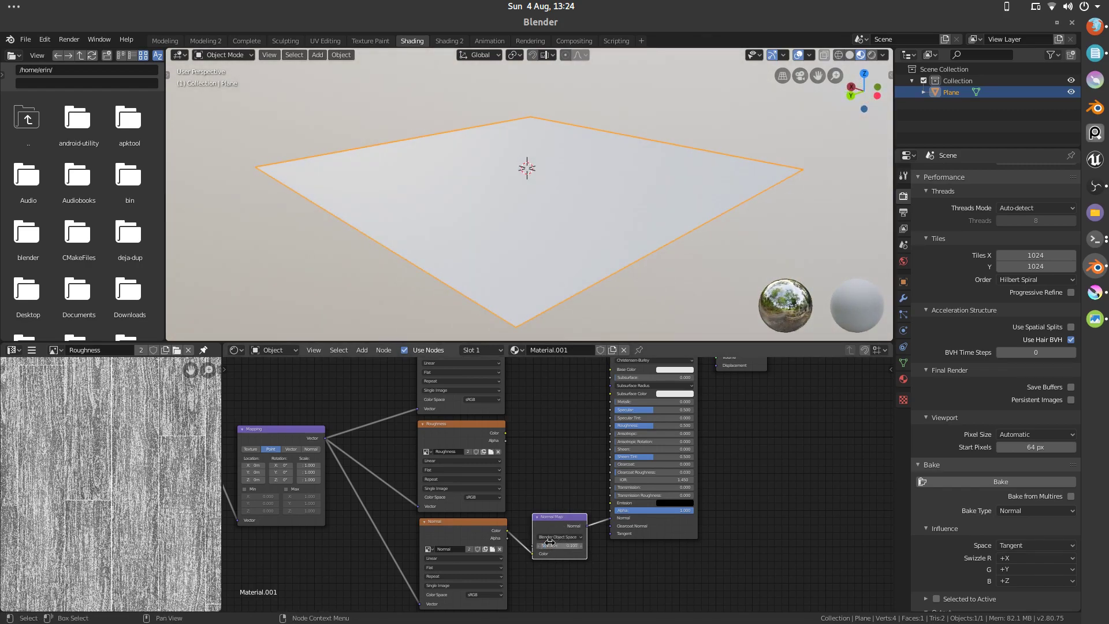
{"action": "middle_click_drag", "start_coordinate": [474, 197], "coordinate": [496, 189]}
Step: Link the Roughness texture's Color to the Principled BSDF Roughness input
{"action": "middle_click_drag", "start_coordinate": [516, 425], "coordinate": [518, 489]}
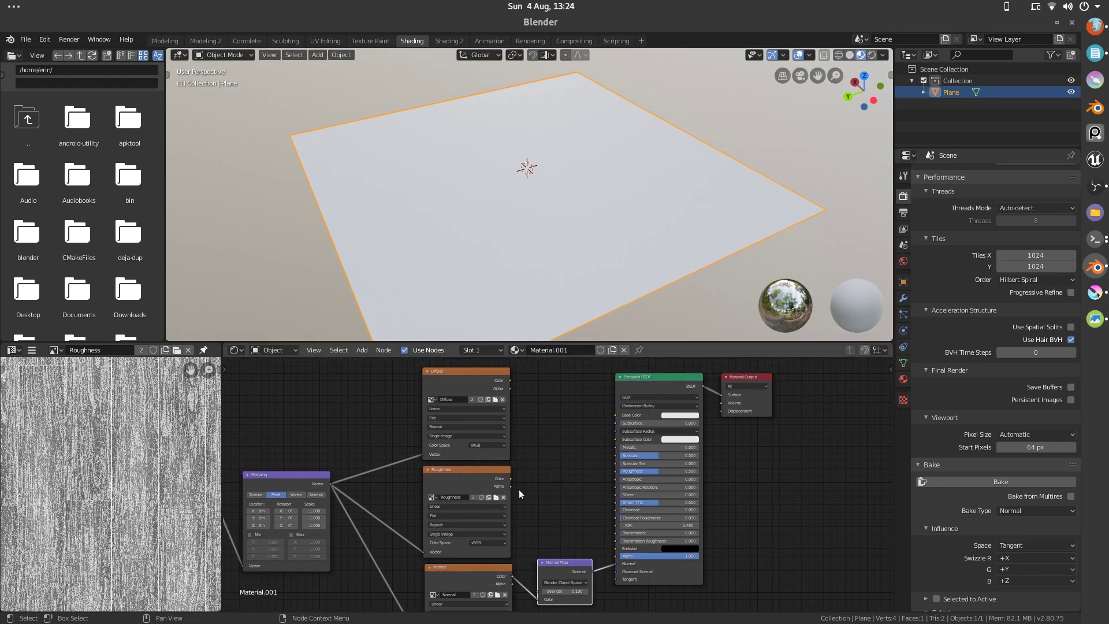
{"action": "mouse_move", "coordinate": [511, 478]}
{"action": "left_mouse_down"}
{"action": "mouse_move", "coordinate": [612, 450]}
{"action": "mouse_move", "coordinate": [616, 471]}
{"action": "left_mouse_up"}
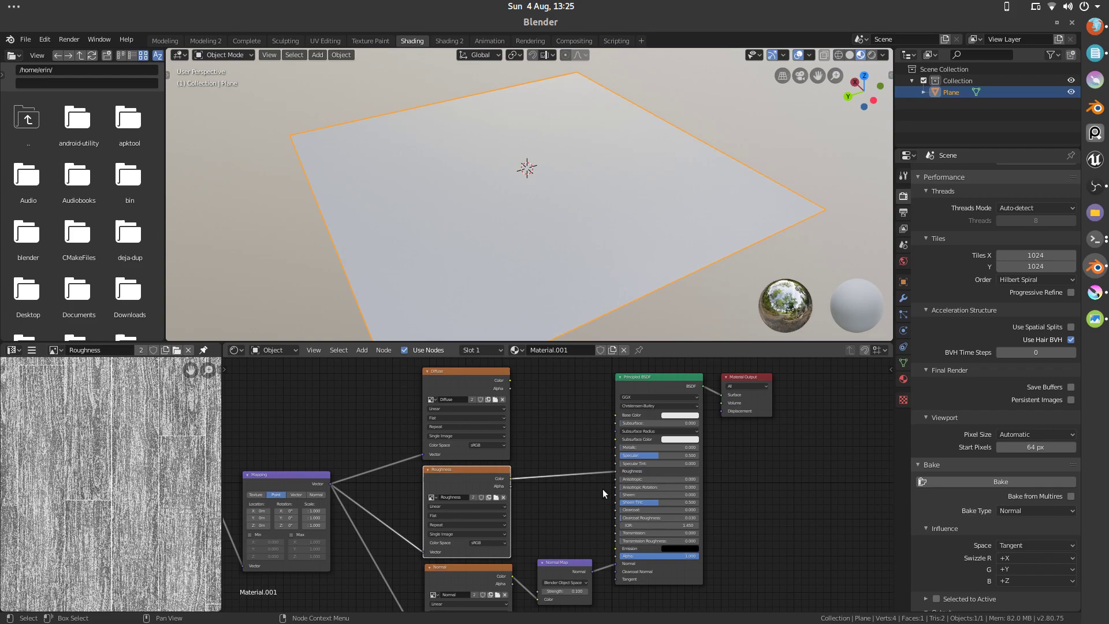
{"action": "mouse_move", "coordinate": [602, 261]}
{"action": "middle_mouse_down"}
{"action": "mouse_move", "coordinate": [623, 235]}
{"action": "mouse_move", "coordinate": [578, 242]}
{"action": "mouse_move", "coordinate": [606, 249]}
{"action": "middle_mouse_up"}
{"action": "scroll", "coordinate": [593, 247], "scroll_direction": "up", "scroll_amount": 4}
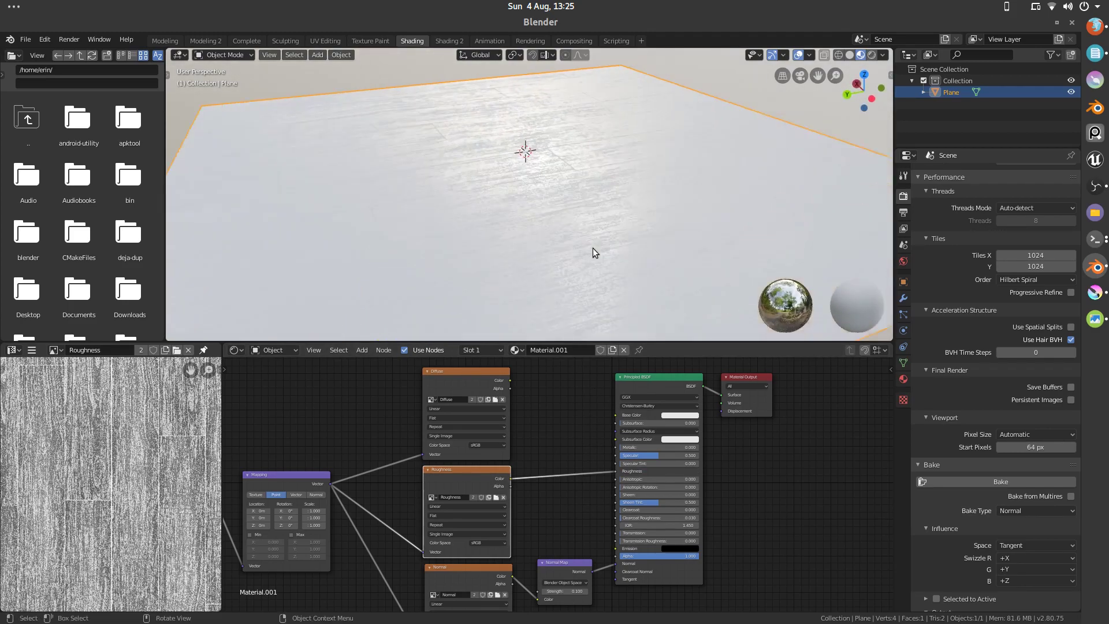
{"action": "scroll", "coordinate": [558, 218], "scroll_direction": "down", "scroll_amount": 5}
{"action": "middle_click_drag", "start_coordinate": [568, 215], "coordinate": [582, 218]}
Step: Link the Diffuse texture's Color to Base Color and inspect the wood-plank plane
{"action": "left_click_drag", "start_coordinate": [510, 380], "coordinate": [613, 415]}
{"action": "middle_click_drag", "start_coordinate": [615, 238], "coordinate": [579, 293]}
{"action": "scroll", "coordinate": [580, 264], "scroll_direction": "up", "scroll_amount": 4}
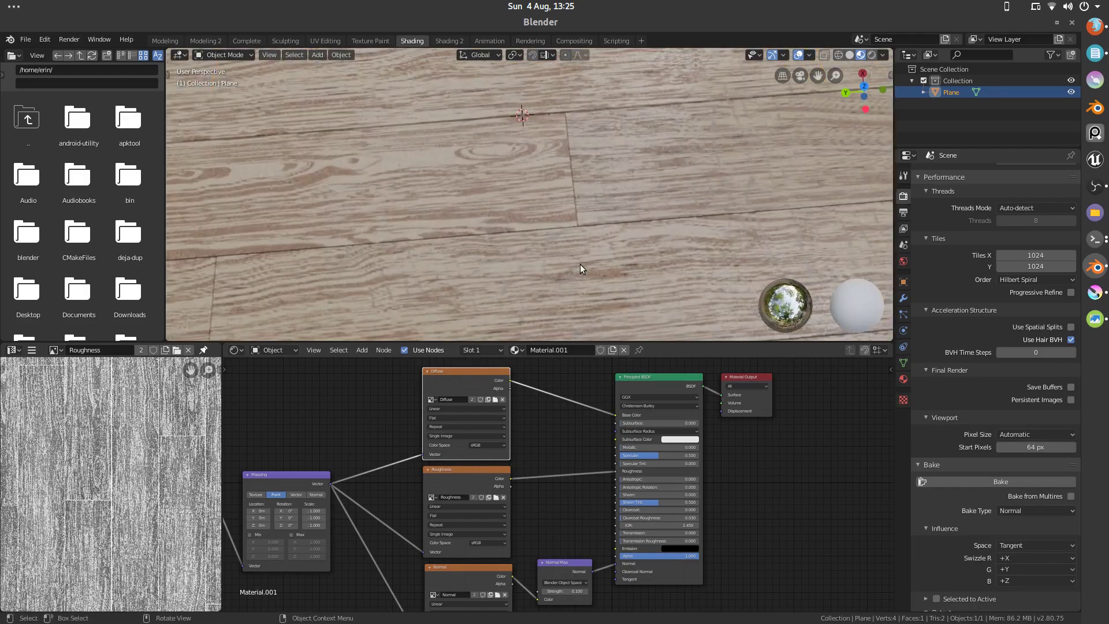
{"action": "scroll", "coordinate": [584, 269], "scroll_direction": "down", "scroll_amount": 6}
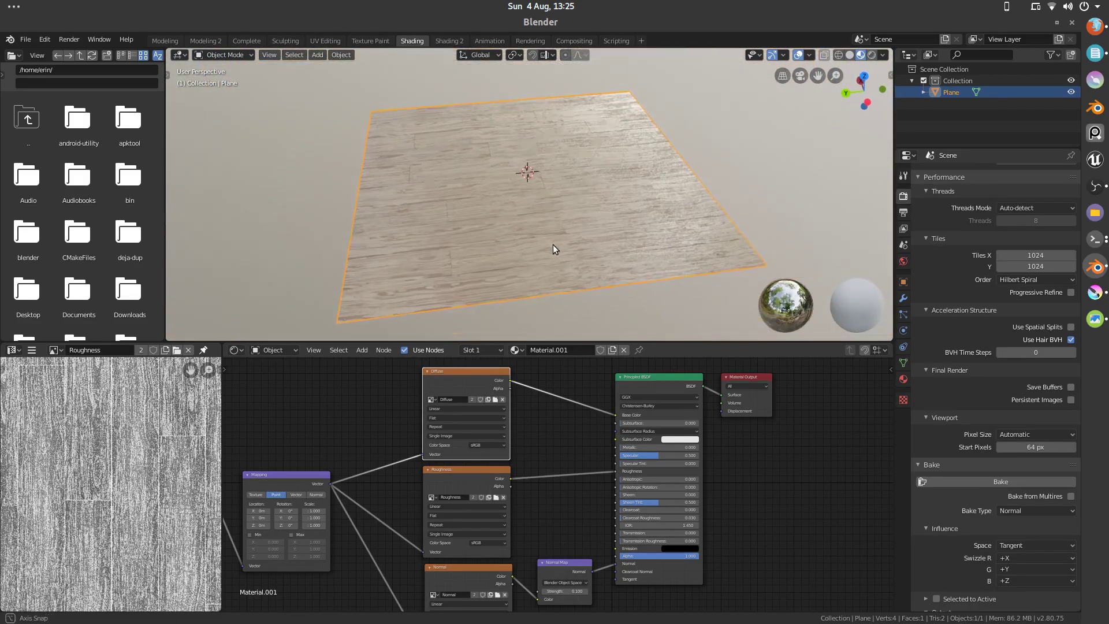
{"action": "middle_click_drag", "start_coordinate": [554, 247], "coordinate": [585, 221]}
{"action": "scroll", "coordinate": [567, 225], "scroll_direction": "up", "scroll_amount": 4}
{"action": "scroll", "coordinate": [587, 279], "scroll_direction": "down", "scroll_amount": 4}
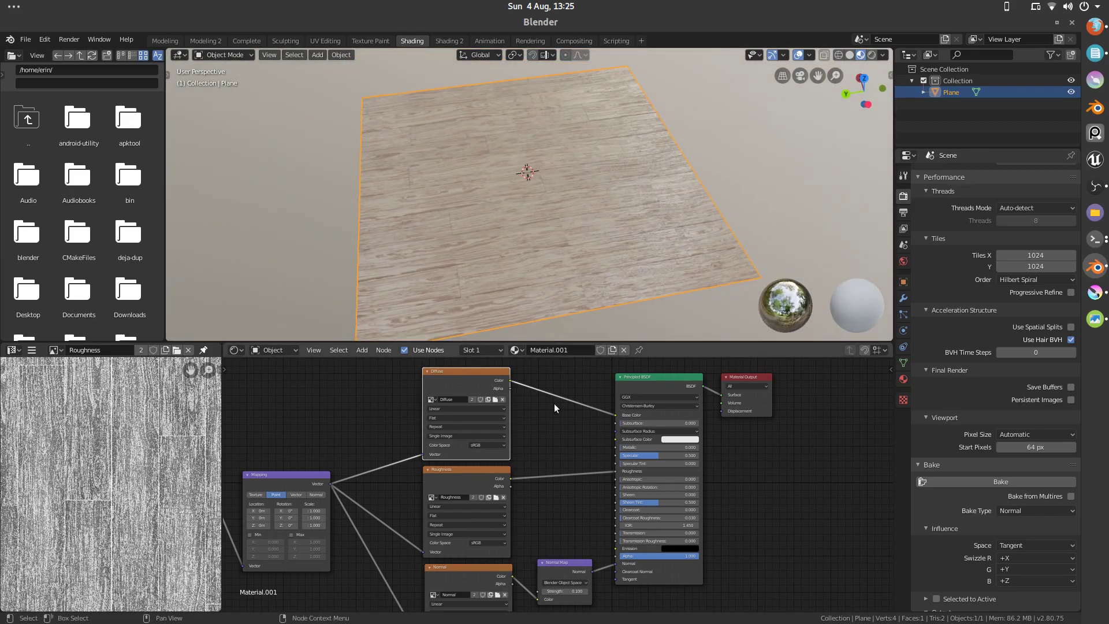
{"action": "scroll", "coordinate": [555, 403], "scroll_direction": "down", "scroll_amount": 2}
{"action": "middle_click_drag", "start_coordinate": [584, 313], "coordinate": [448, 466]}
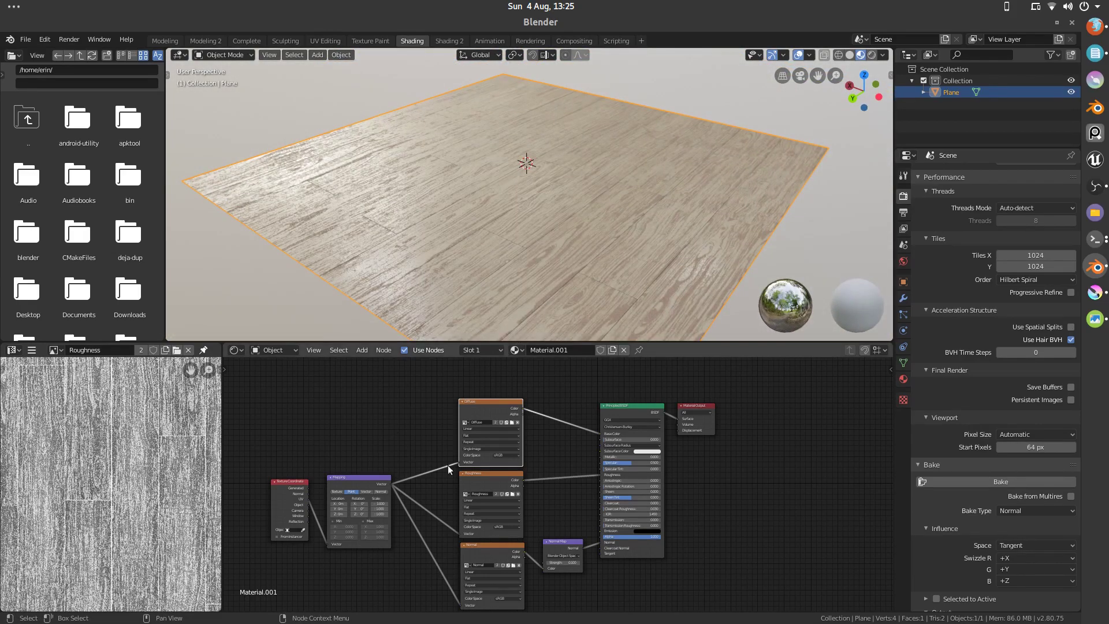
{"action": "scroll", "coordinate": [448, 466], "scroll_direction": "down", "scroll_amount": 2}
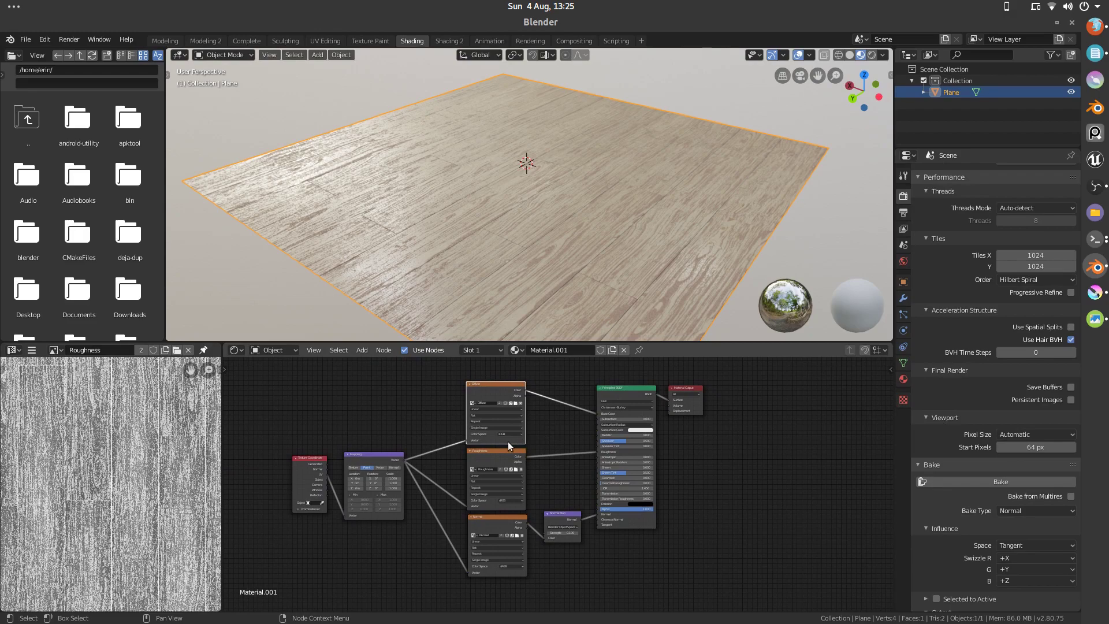
Step: Switch the viewport to Rendered shading and orbit around the wood-floor plane
{"action": "key", "text": "z"}
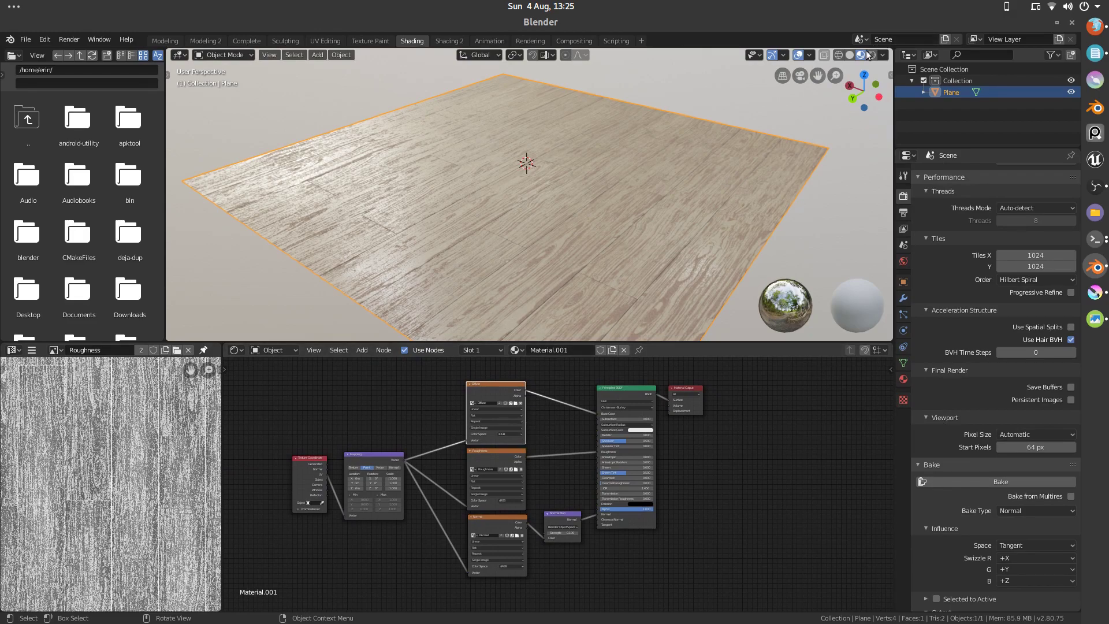
{"action": "left_click", "coordinate": [839, 80]}
{"action": "middle_click_drag", "start_coordinate": [677, 223], "coordinate": [643, 247]}
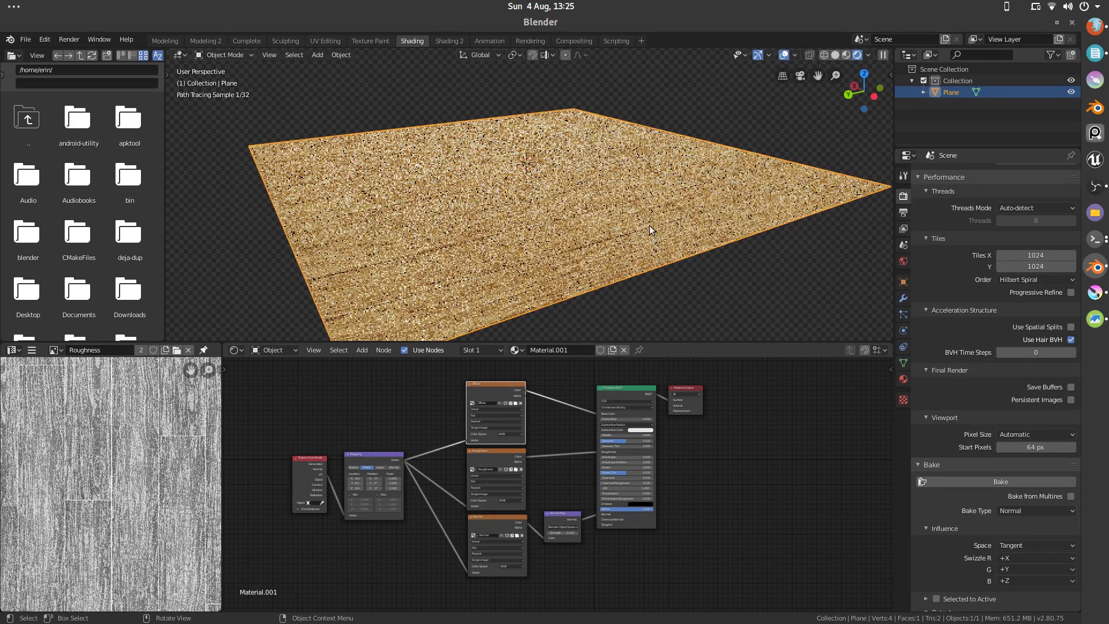
{"action": "middle_click_drag", "start_coordinate": [639, 234], "coordinate": [634, 234]}
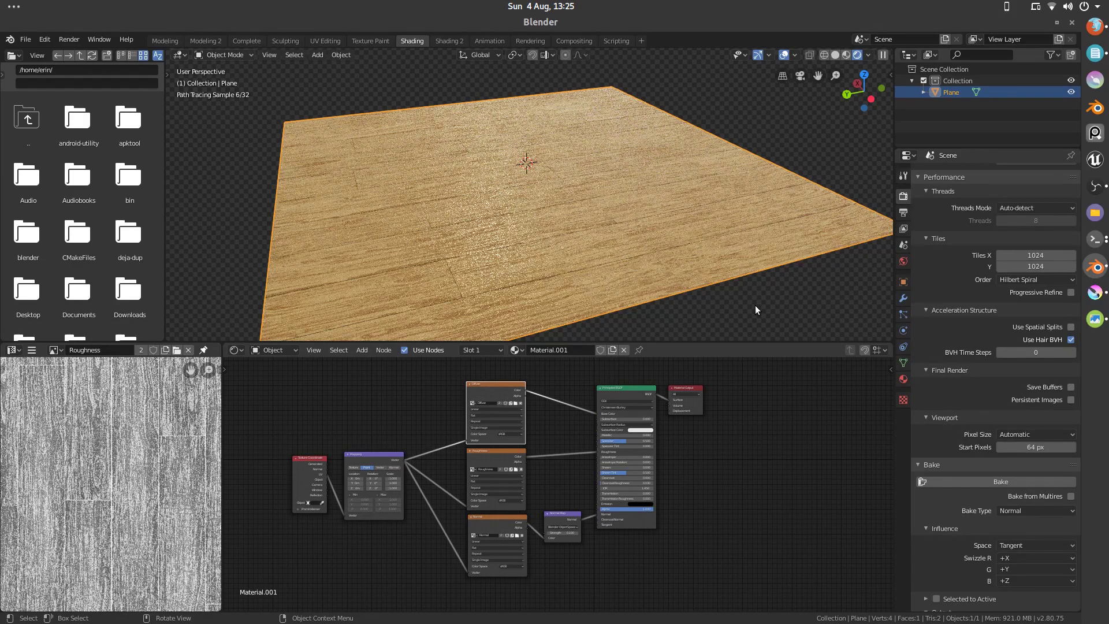
Step: Assign the original 'Material' to the plane from the material list
{"action": "left_click", "coordinate": [517, 350]}
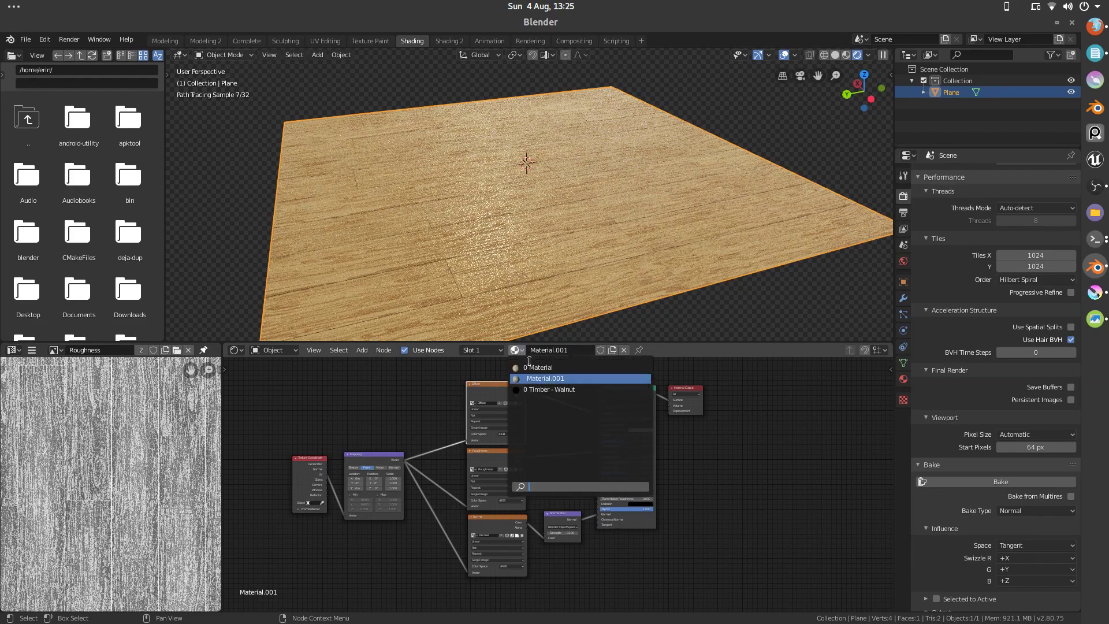
{"action": "left_click", "coordinate": [543, 368]}
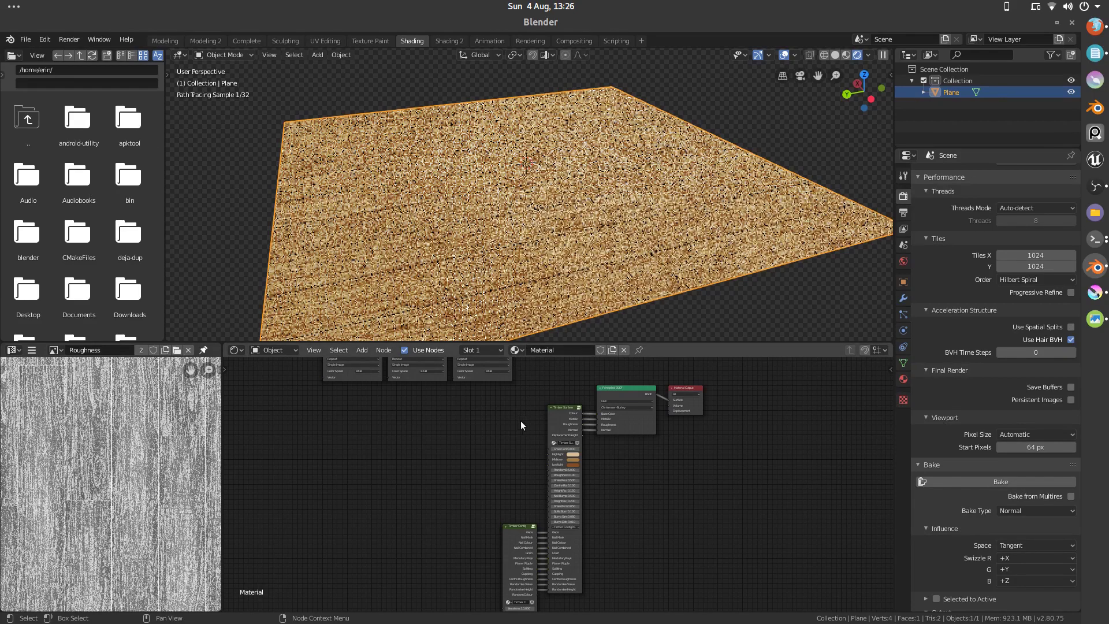
{"action": "scroll", "coordinate": [519, 443], "scroll_direction": "down", "scroll_amount": 1}
{"action": "scroll", "coordinate": [519, 443], "scroll_direction": "up", "scroll_amount": 1}
Step: Delete its three image texture nodes and return the viewport to Material Preview
{"action": "left_click_drag", "start_coordinate": [531, 414], "coordinate": [400, 387]}
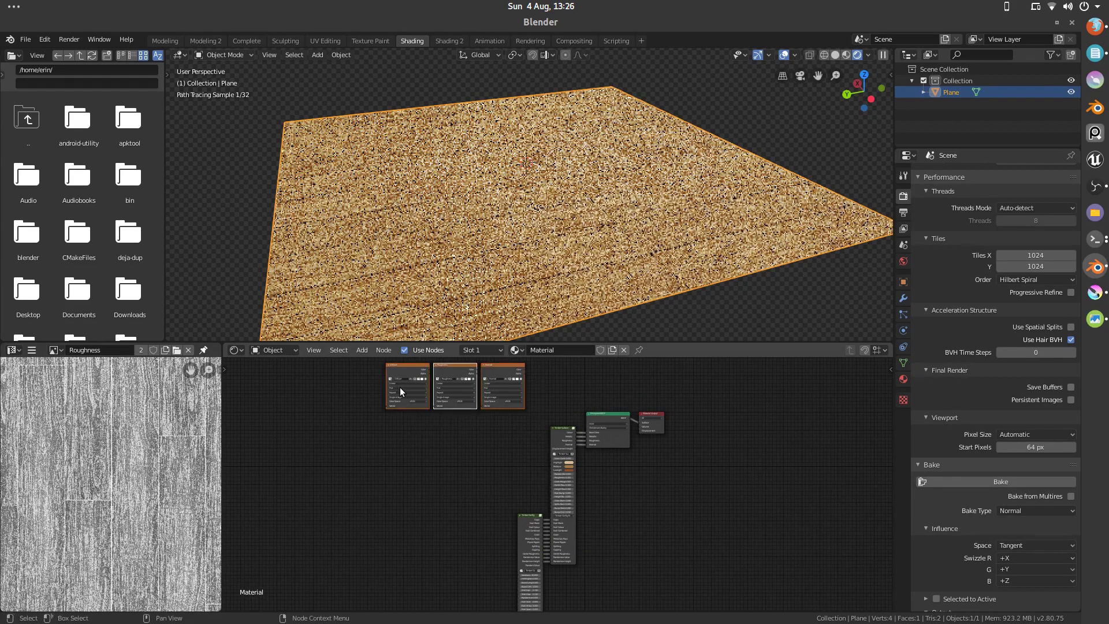
{"action": "key", "text": "x"}
{"action": "middle_click_drag", "start_coordinate": [439, 403], "coordinate": [433, 371]}
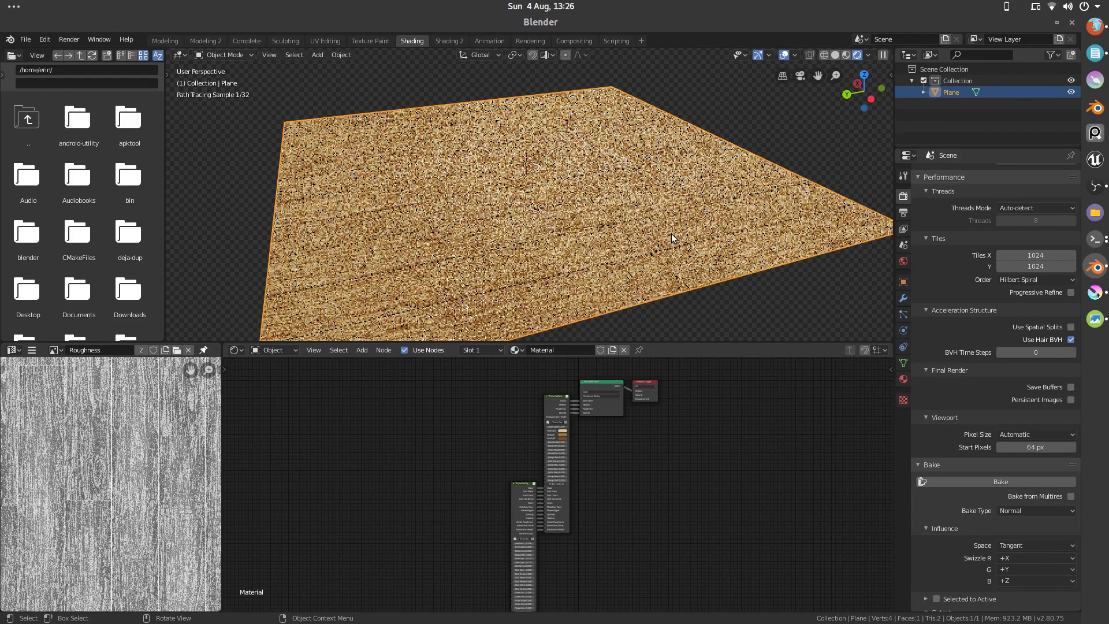
{"action": "key", "text": "z"}
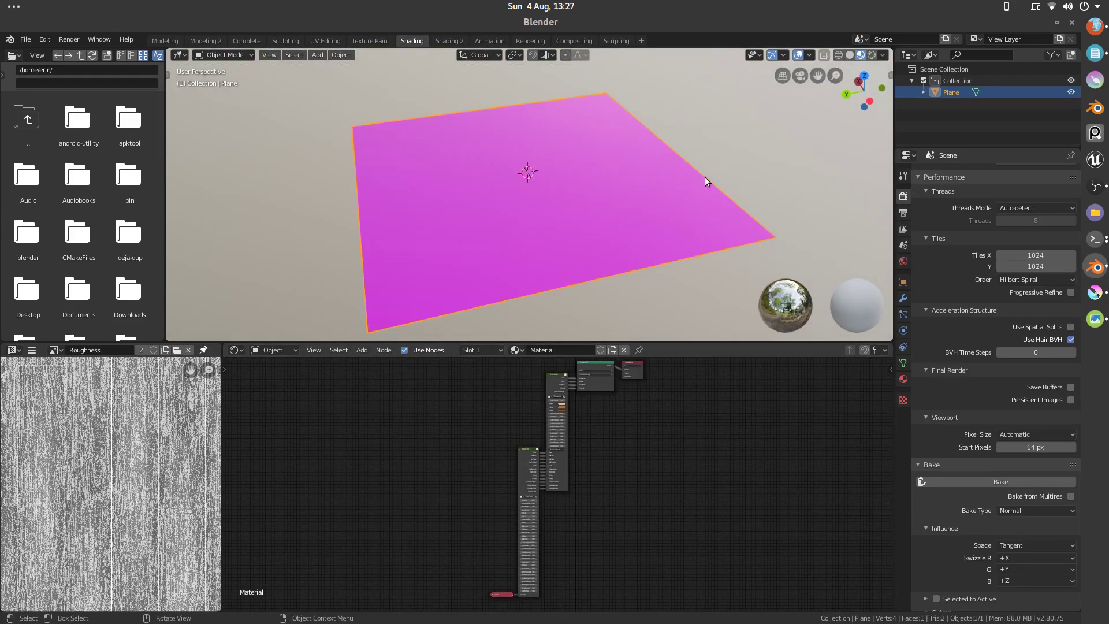
Step: Orbit the viewport around the magenta plane
{"action": "middle_click_drag", "start_coordinate": [705, 177], "coordinate": [514, 297]}
Step: Put Material.001 back on the plane
{"action": "left_click", "coordinate": [514, 351]}
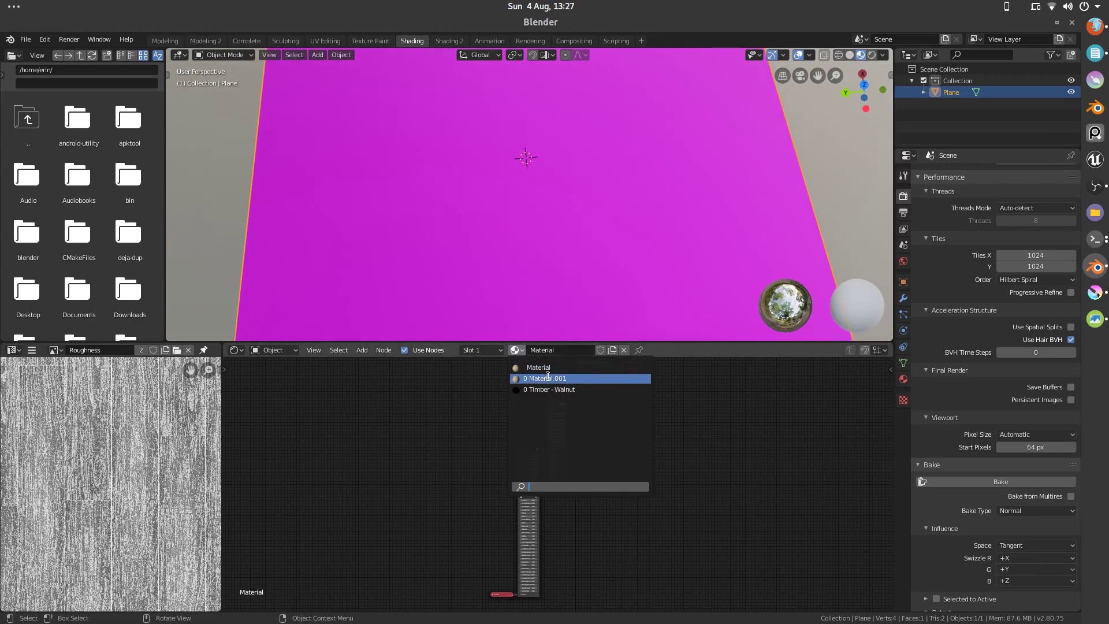
{"action": "left_click", "coordinate": [547, 379]}
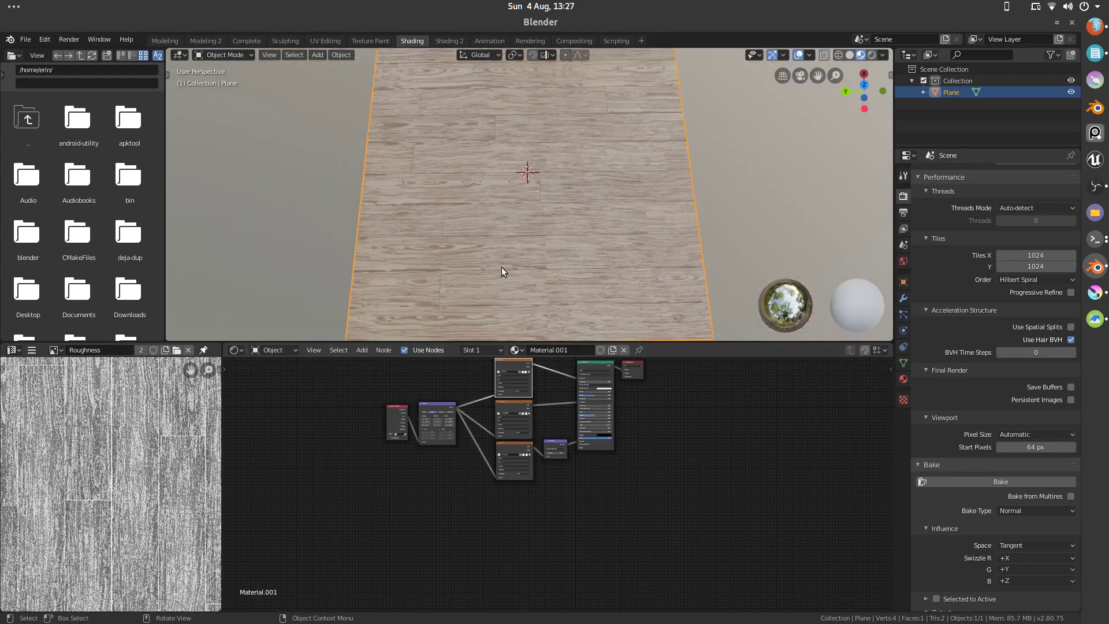
{"action": "scroll", "coordinate": [520, 243], "scroll_direction": "down", "scroll_amount": 8}
{"action": "middle_click_drag", "start_coordinate": [549, 221], "coordinate": [569, 203]}
{"action": "scroll", "coordinate": [542, 405], "scroll_direction": "up", "scroll_amount": 3}
Step: Raise the Normal Map strength to 0.200 and view the plane from a low angle
{"action": "scroll", "coordinate": [545, 462], "scroll_direction": "up", "scroll_amount": 2}
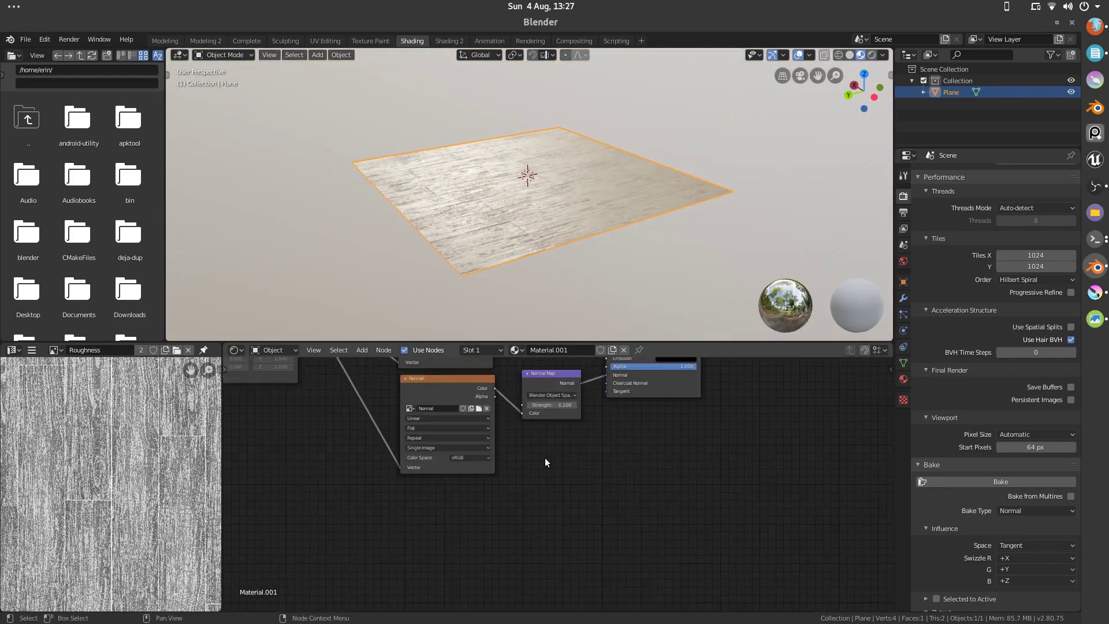
{"action": "scroll", "coordinate": [546, 457], "scroll_direction": "up", "scroll_amount": 1}
{"action": "middle_click_drag", "start_coordinate": [580, 388], "coordinate": [571, 429]}
{"action": "left_click", "coordinate": [570, 428]}
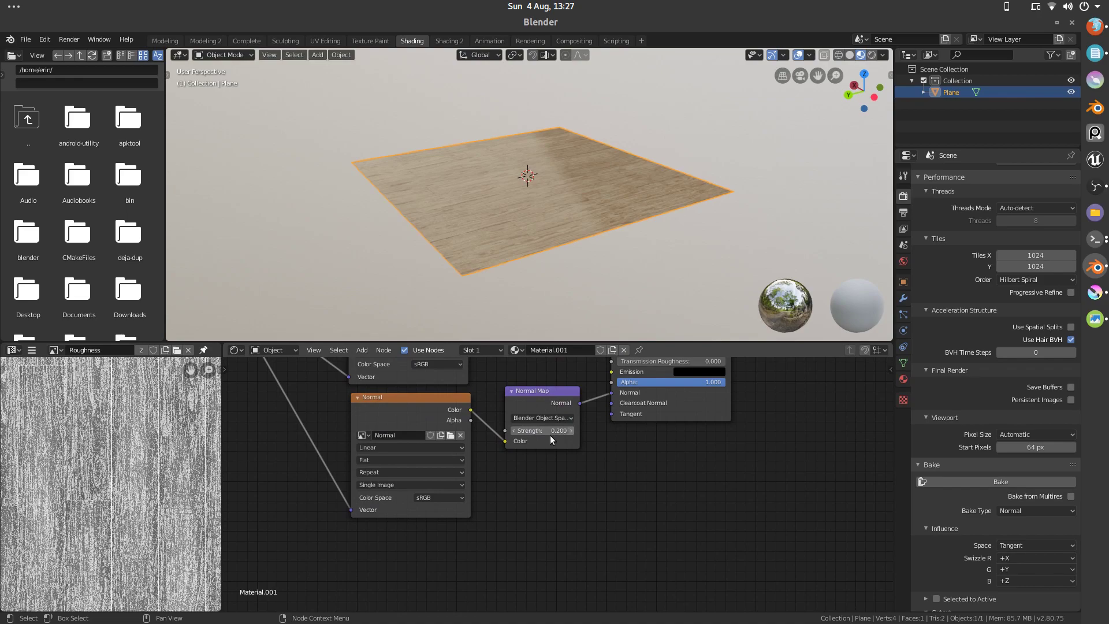
{"action": "middle_click_drag", "start_coordinate": [551, 332], "coordinate": [570, 257]}
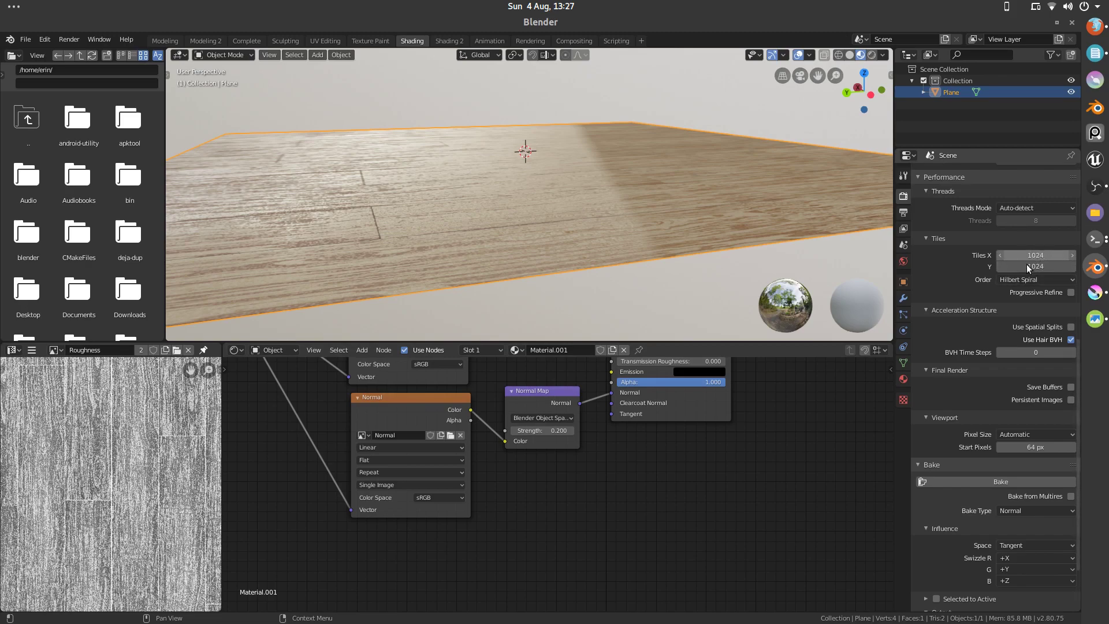
{"action": "scroll", "coordinate": [989, 305], "scroll_direction": "up", "scroll_amount": 10}
{"action": "scroll", "coordinate": [990, 305], "scroll_direction": "up", "scroll_amount": 1}
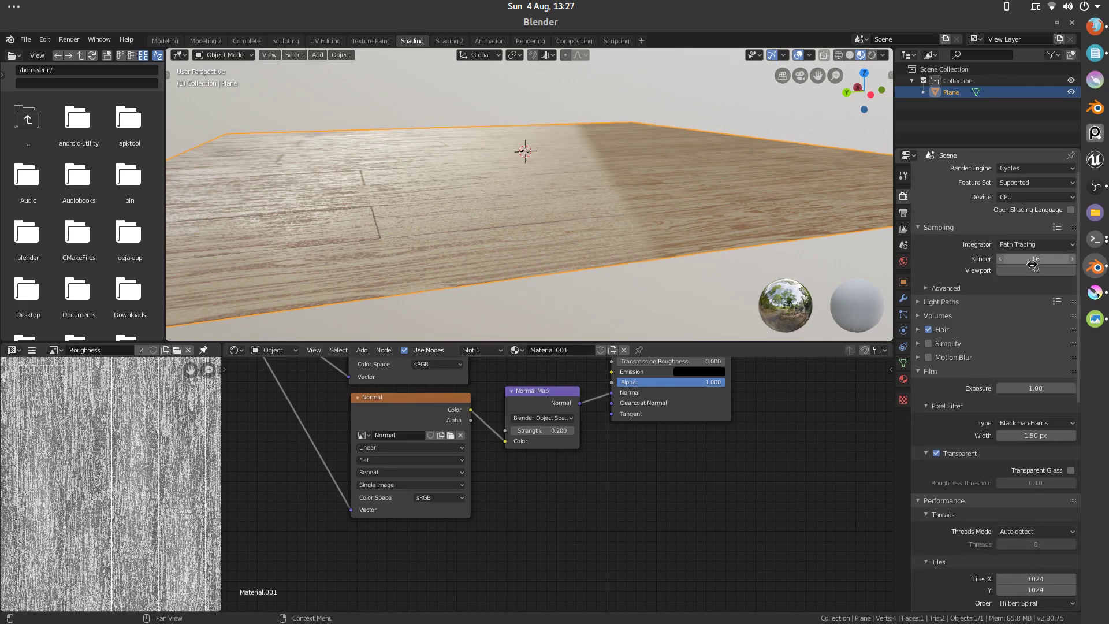
{"action": "scroll", "coordinate": [948, 310], "scroll_direction": "down", "scroll_amount": 10}
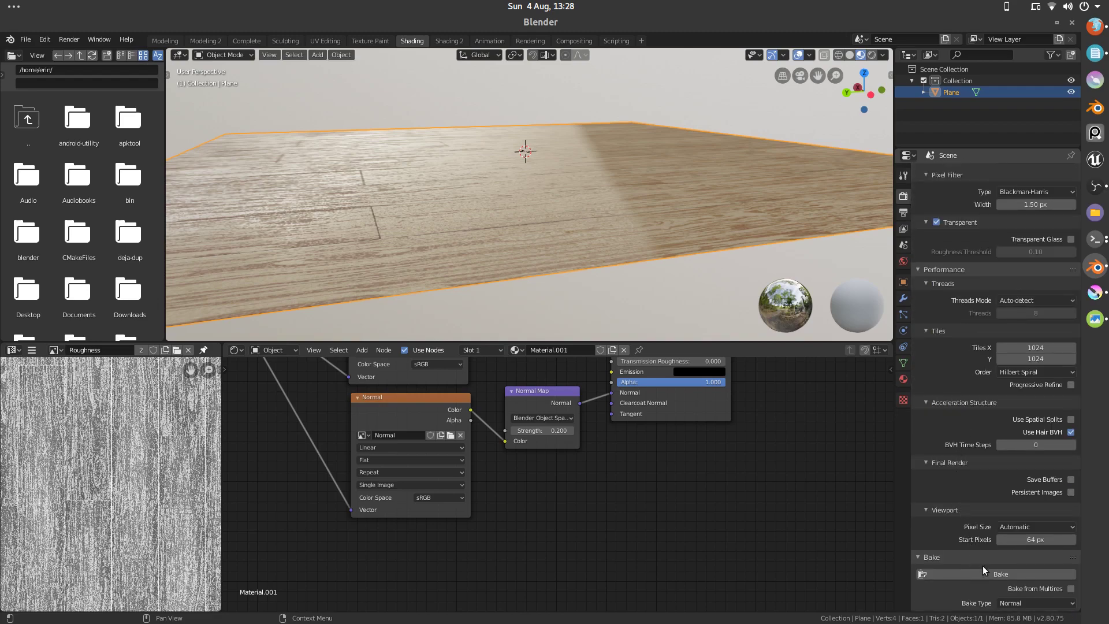